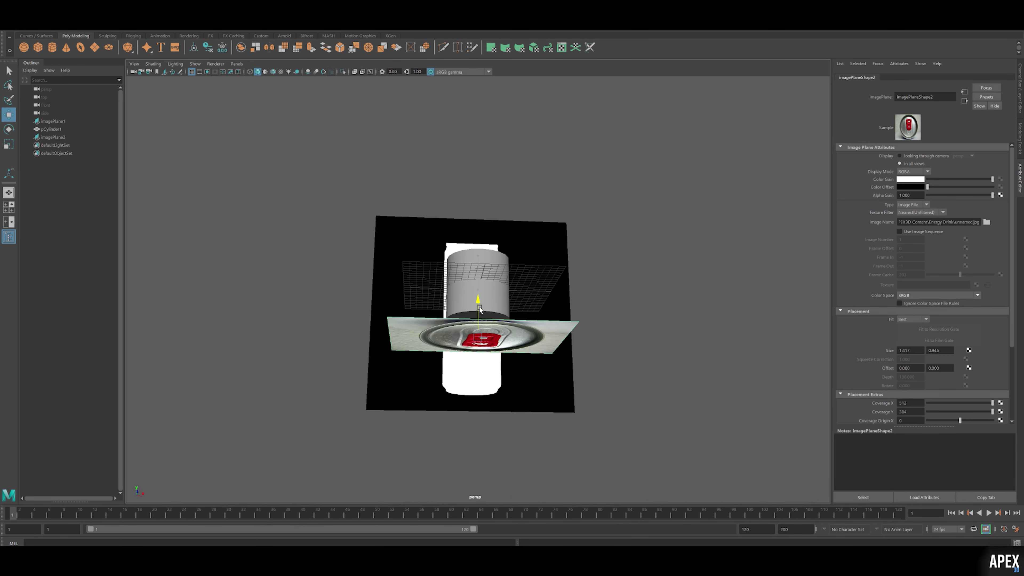
# Check the top-view reference image and put pCylinder1 into face editing mode.
pyautogui.press('space')
pyautogui.press('space')
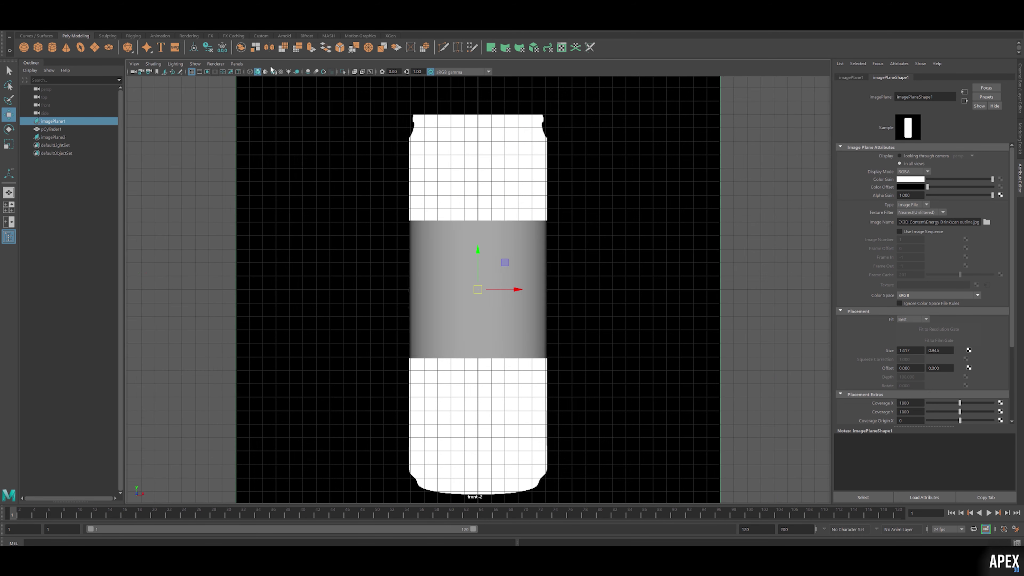
pyautogui.rightClick(405, 215)
pyautogui.click(404, 237)
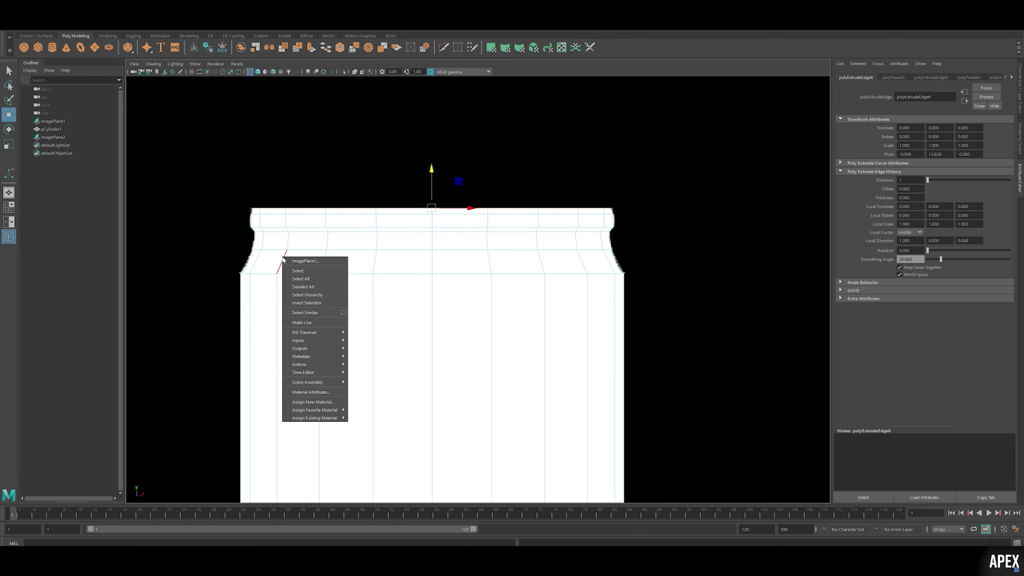
# Close the preferences and orbit the maximized persp view to inspect the rim and tapered underside.
pyautogui.click(183, 241)
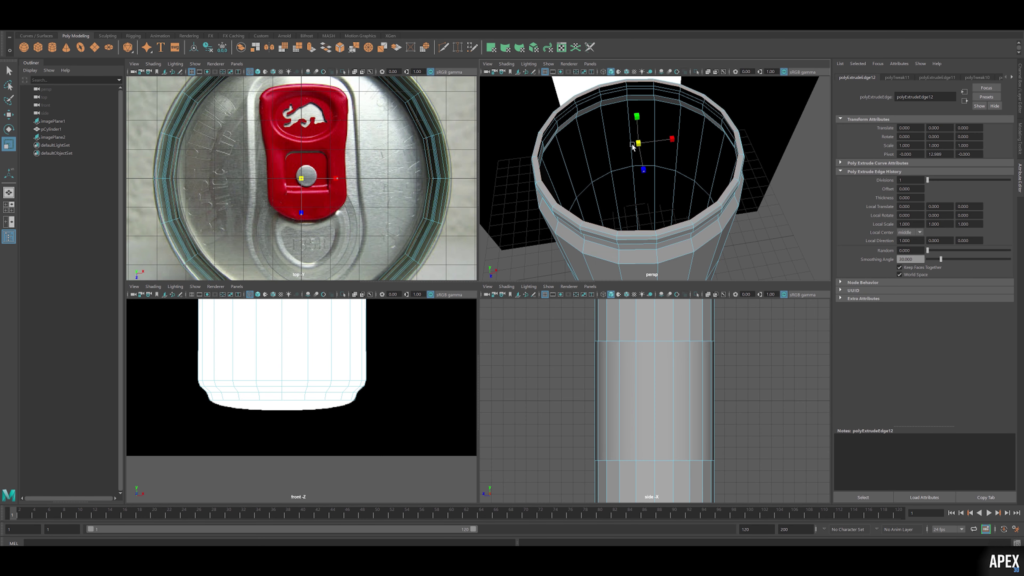
pyautogui.moveTo(638, 130)
pyautogui.keyDown('alt'); pyautogui.mouseDown()
pyautogui.moveTo(650, 149)
pyautogui.moveTo(620, 180)
pyautogui.moveTo(605, 121)
pyautogui.mouseUp(); pyautogui.keyUp('alt')
pyautogui.press('space')
pyautogui.keyDown('alt'); pyautogui.moveTo(403, 161); pyautogui.dragTo(366, 98); pyautogui.keyUp('alt')
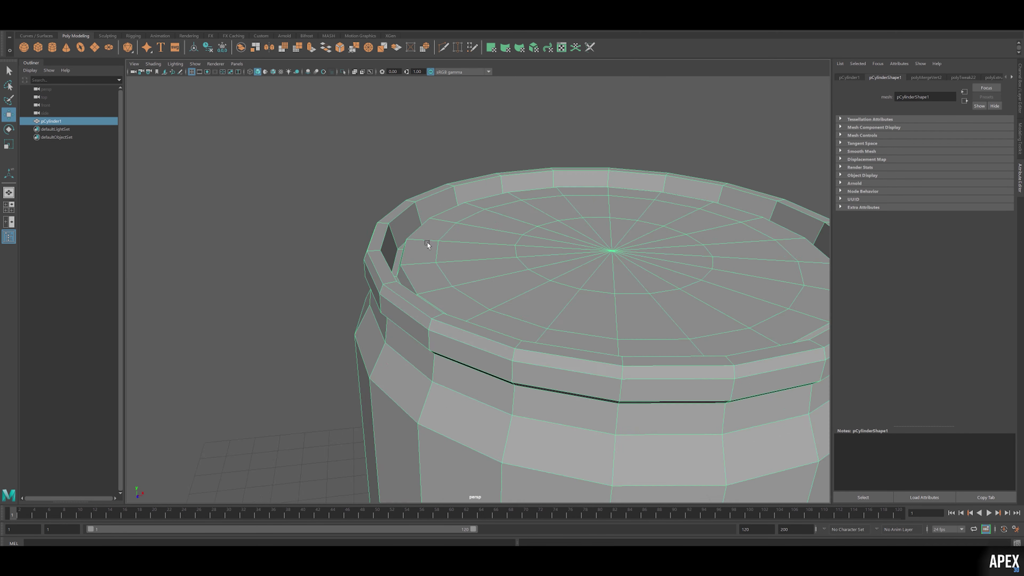
# Frame the can's lid, preview it smoothed (3, then 1), and select the cylinder.
pyautogui.press('f')
pyautogui.keyDown('alt'); pyautogui.moveTo(440, 291); pyautogui.dragTo(394, 158); pyautogui.keyUp('alt')
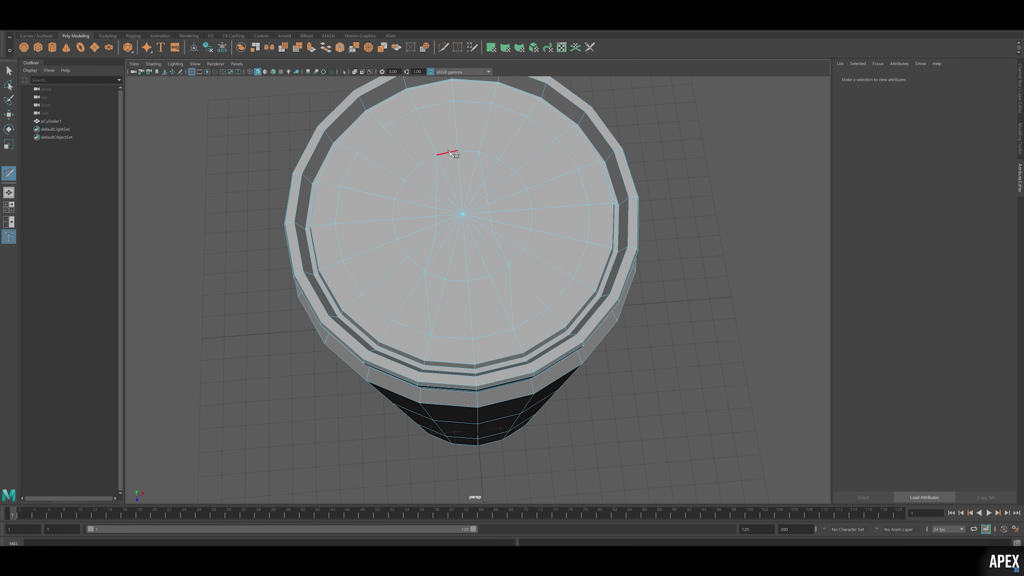
pyautogui.scroll(3, 443, 150)
pyautogui.rightClick(453, 255)
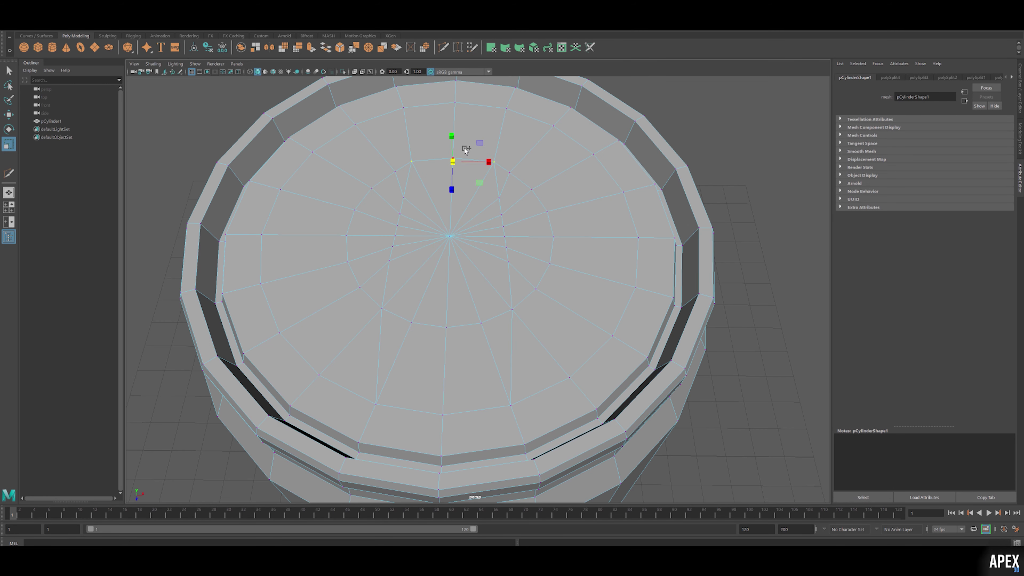
pyautogui.press('w')
pyautogui.keyDown('alt'); pyautogui.moveTo(465, 150); pyautogui.dragTo(365, 202); pyautogui.keyUp('alt')
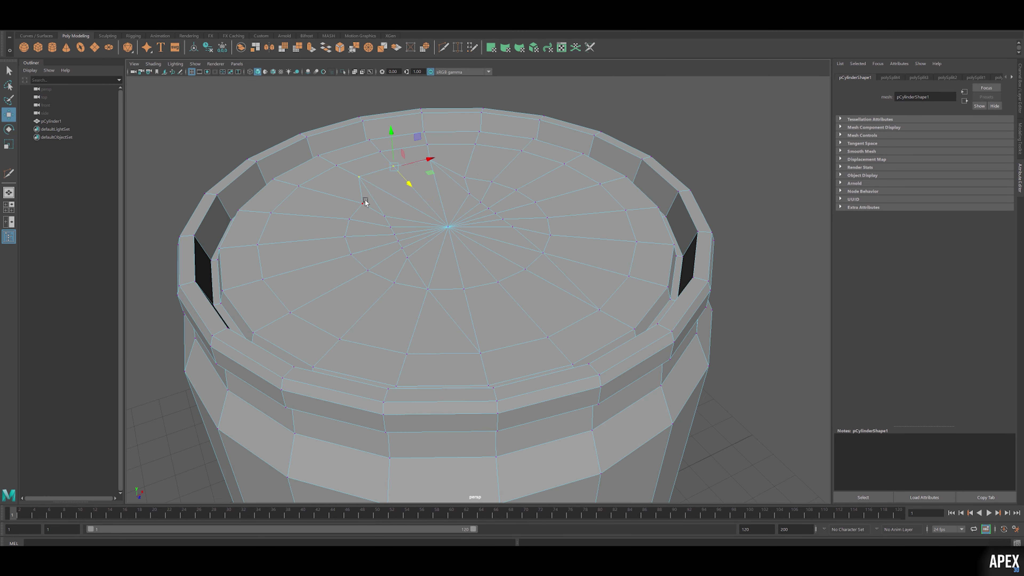
pyautogui.press('3')
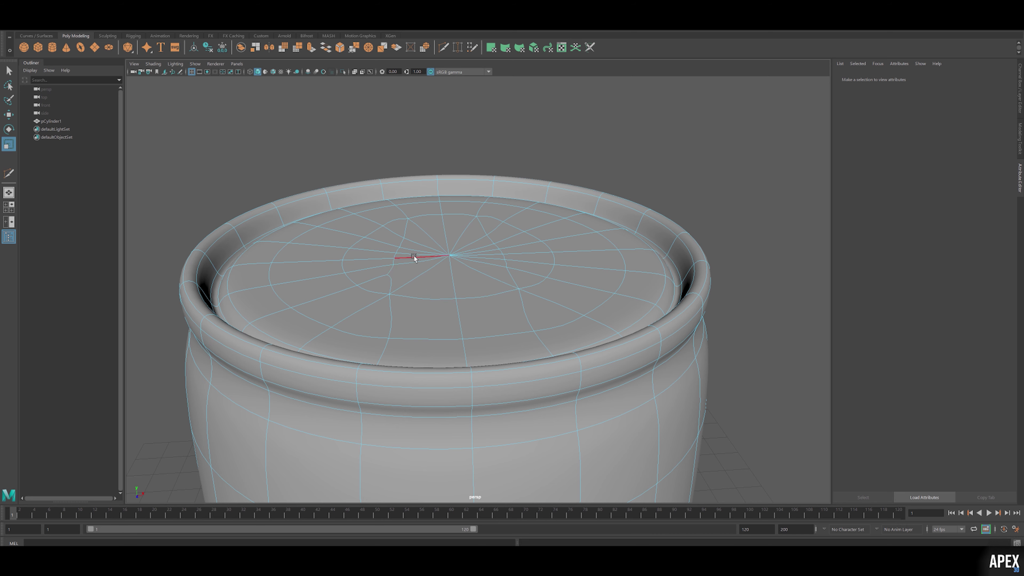
pyautogui.press('1')
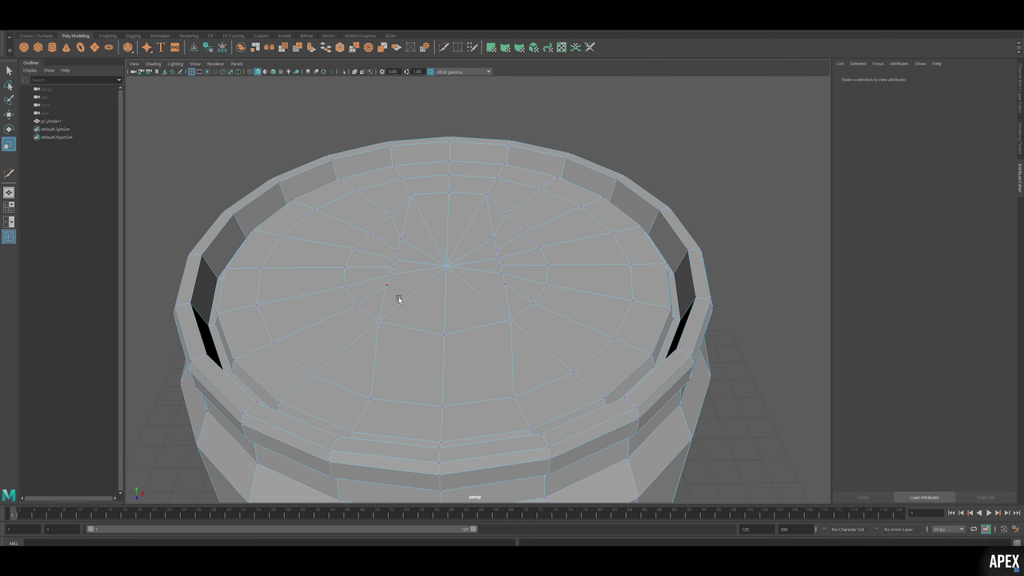
pyautogui.click(411, 284)
# Switch to vertex mode and get a close, top-down view of the cap.
pyautogui.keyDown('alt'); pyautogui.moveTo(457, 262); pyautogui.dragTo(452, 313); pyautogui.keyUp('alt')
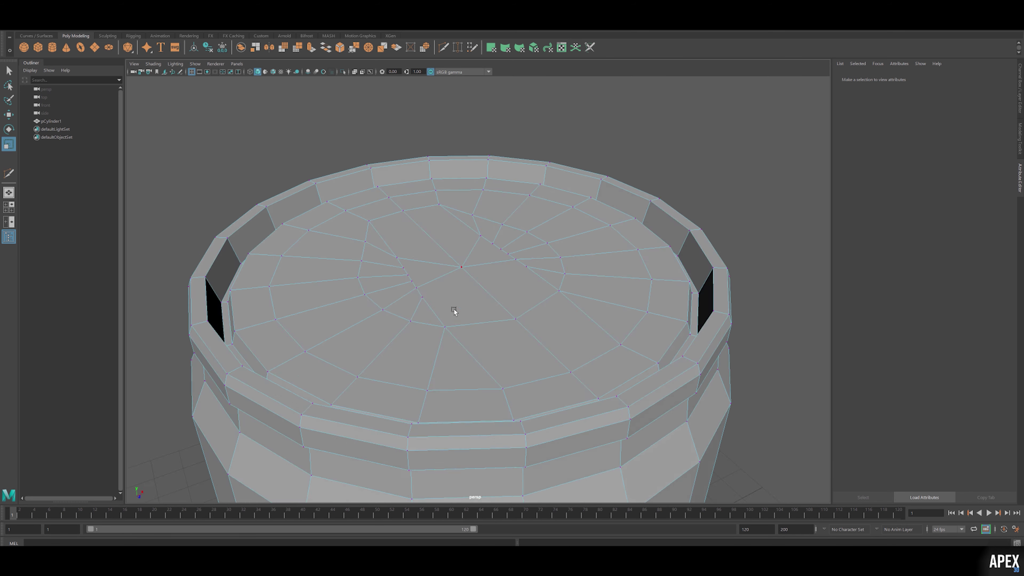
pyautogui.press('F9')
pyautogui.keyDown('alt'); pyautogui.moveTo(545, 268); pyautogui.dragTo(475, 336, button='right'); pyautogui.keyUp('alt')
pyautogui.keyDown('alt'); pyautogui.moveTo(474, 336); pyautogui.dragTo(399, 300); pyautogui.keyUp('alt')
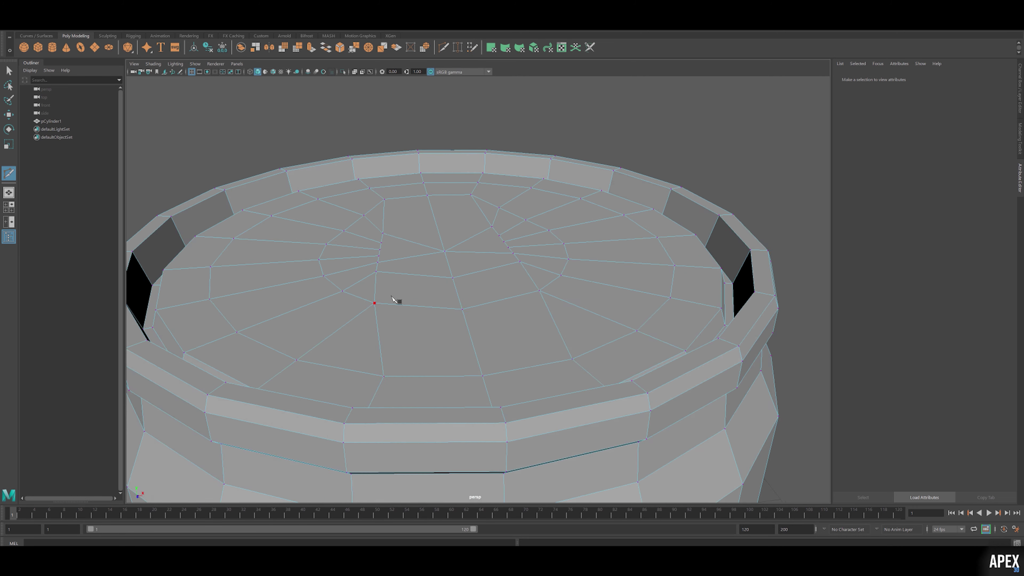
pyautogui.keyDown('alt'); pyautogui.moveTo(400, 300); pyautogui.dragTo(471, 310, button='right'); pyautogui.keyUp('alt')
pyautogui.keyDown('alt'); pyautogui.moveTo(472, 310); pyautogui.dragTo(473, 310); pyautogui.keyUp('alt')
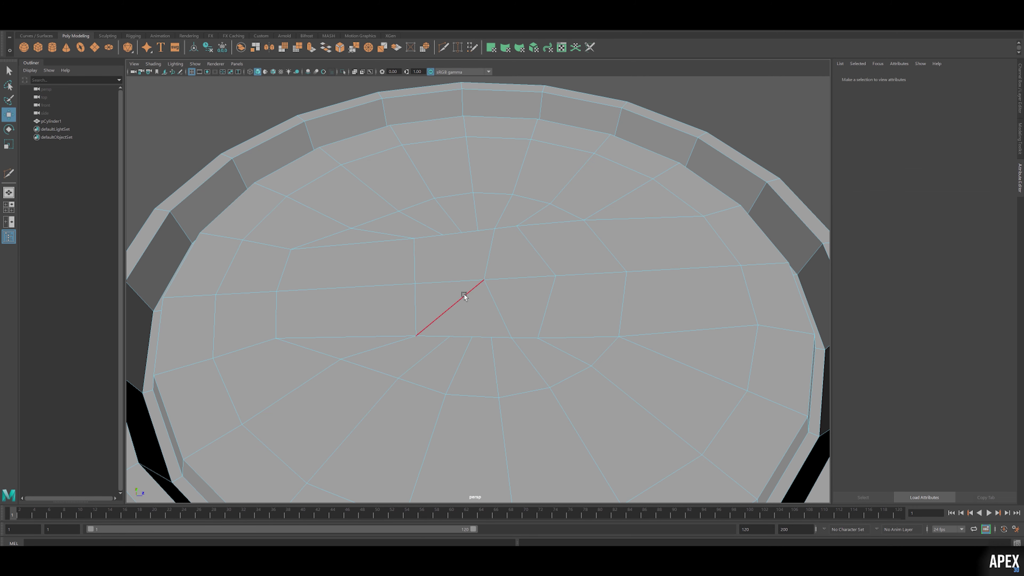
pyautogui.scroll(-5, 524, 307)
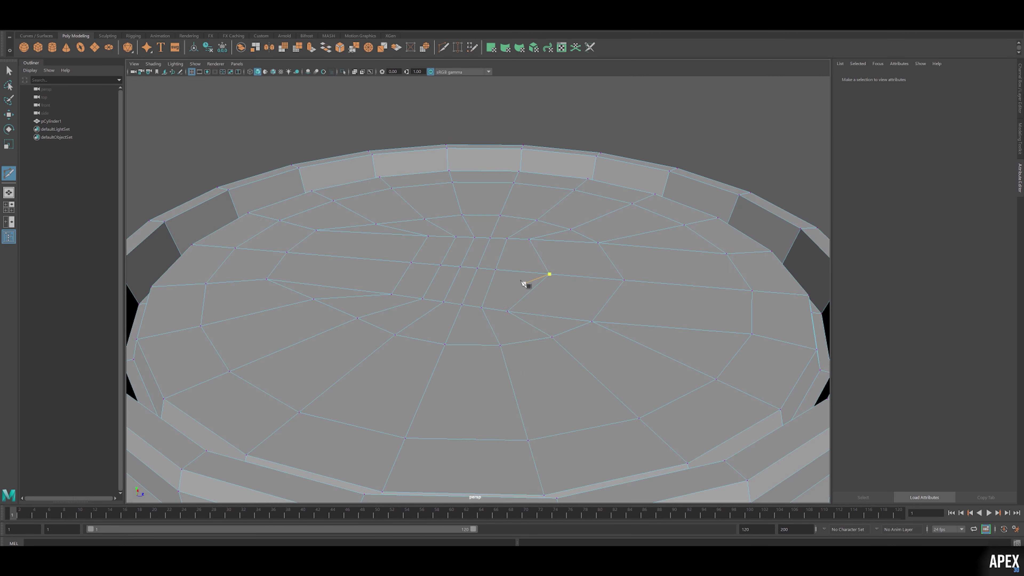
pyautogui.press('w')
pyautogui.keyDown('alt'); pyautogui.moveTo(539, 274); pyautogui.dragTo(443, 300); pyautogui.keyUp('alt')
pyautogui.moveTo(443, 300); pyautogui.dragTo(469, 351, button='right')
pyautogui.keyDown('alt'); pyautogui.moveTo(469, 351); pyautogui.dragTo(493, 167); pyautogui.keyUp('alt')
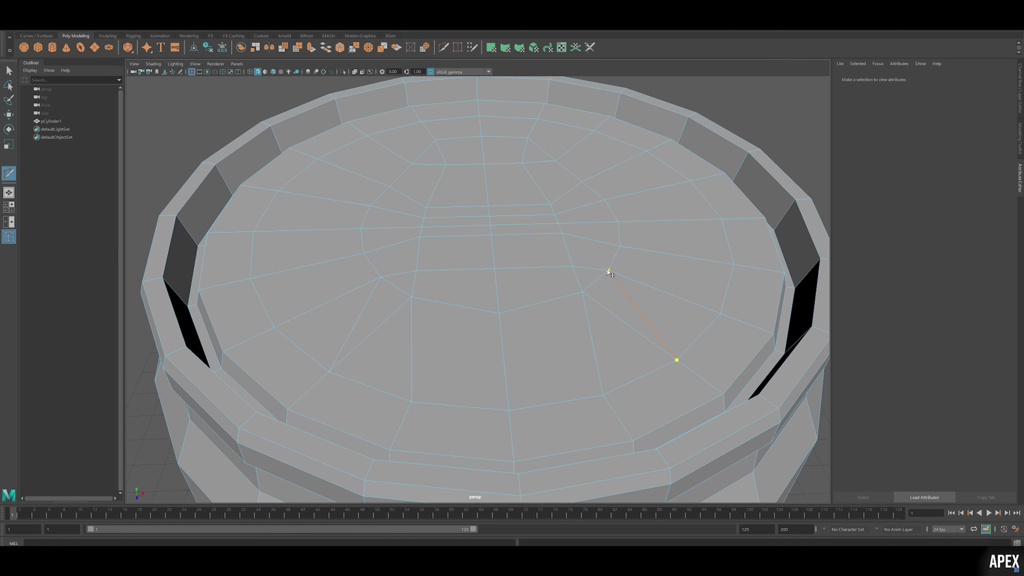
# Undo the stray edge edits, then collapse the cap's centre edges with Edit Mesh > Collapse.
pyautogui.hotkey('ctrl', 'z')
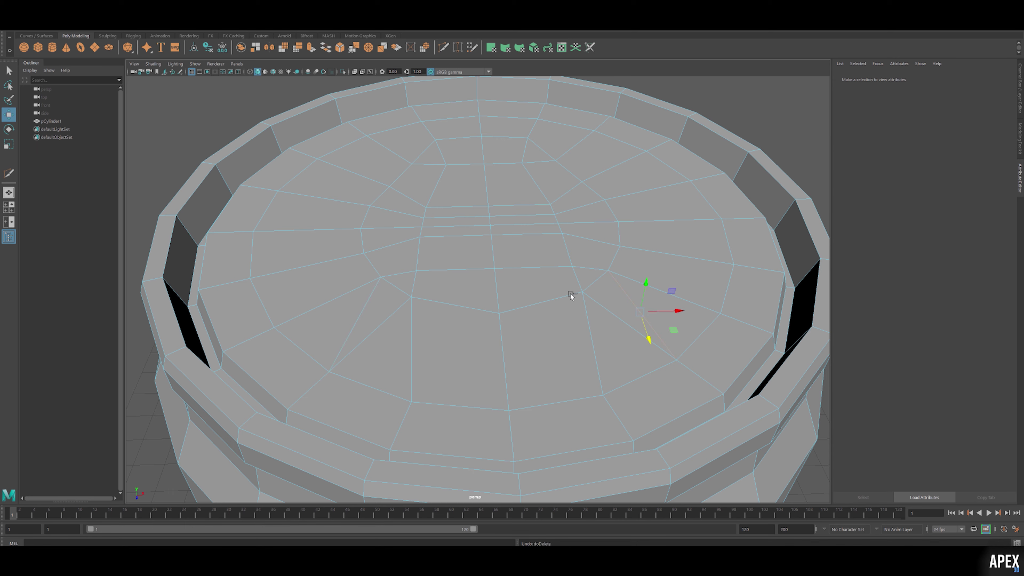
pyautogui.click(429, 270)
pyautogui.hotkey('ctrl', 'shift', 'c')
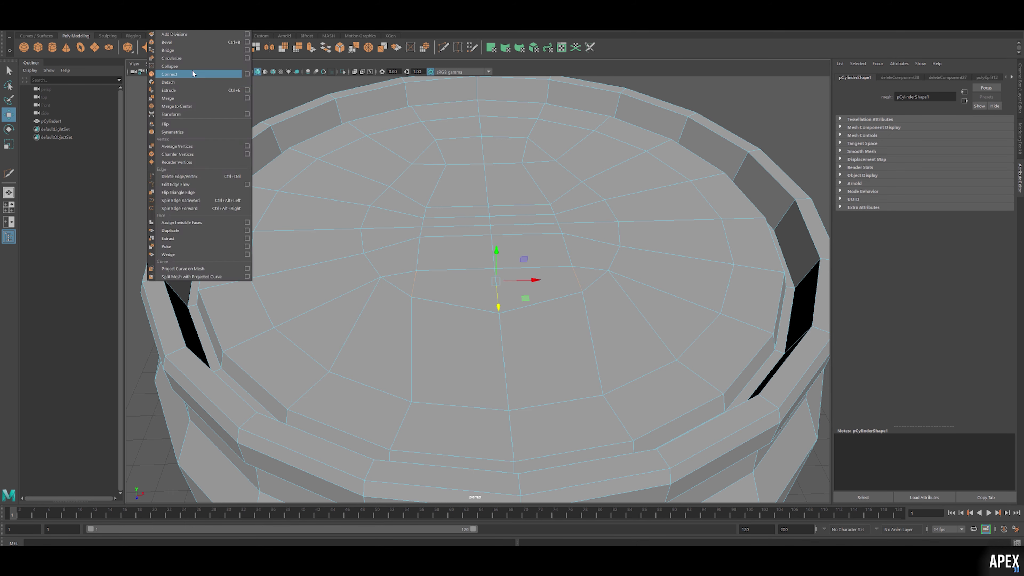
pyautogui.hotkey('ctrl', 'z')
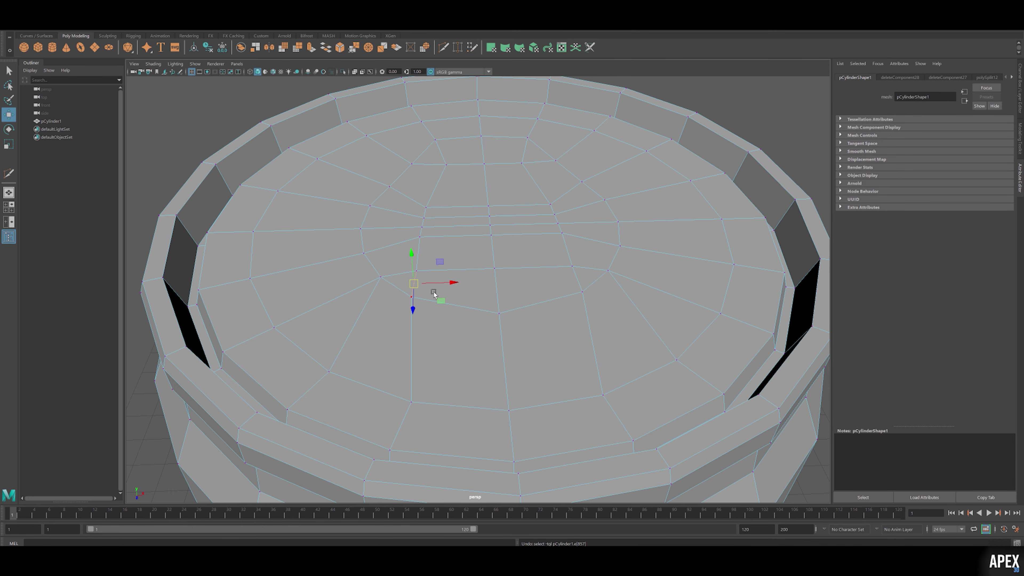
pyautogui.hotkey('ctrl', 'z')
pyautogui.hotkey('ctrl', 'z')
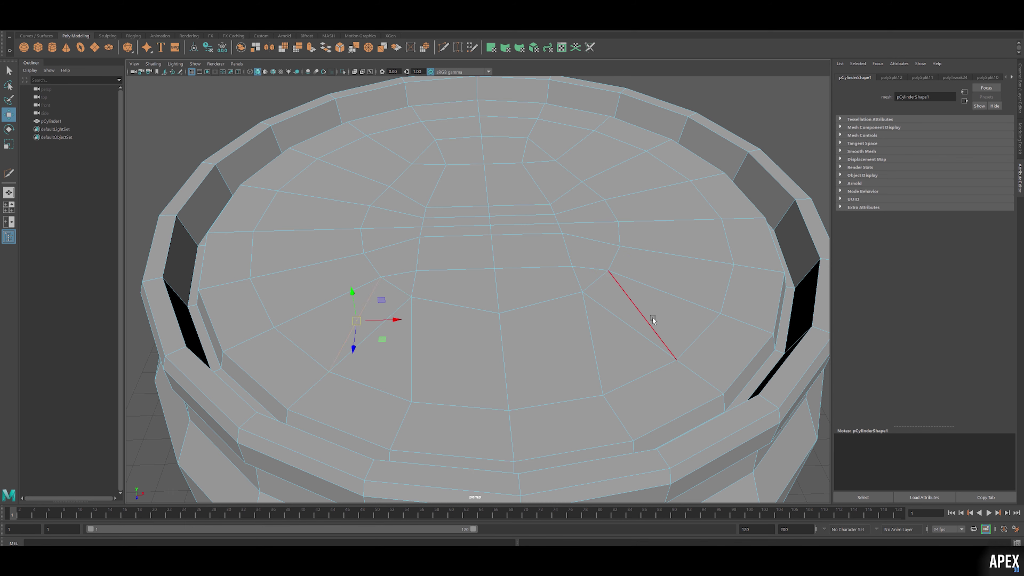
pyautogui.click(177, 154)
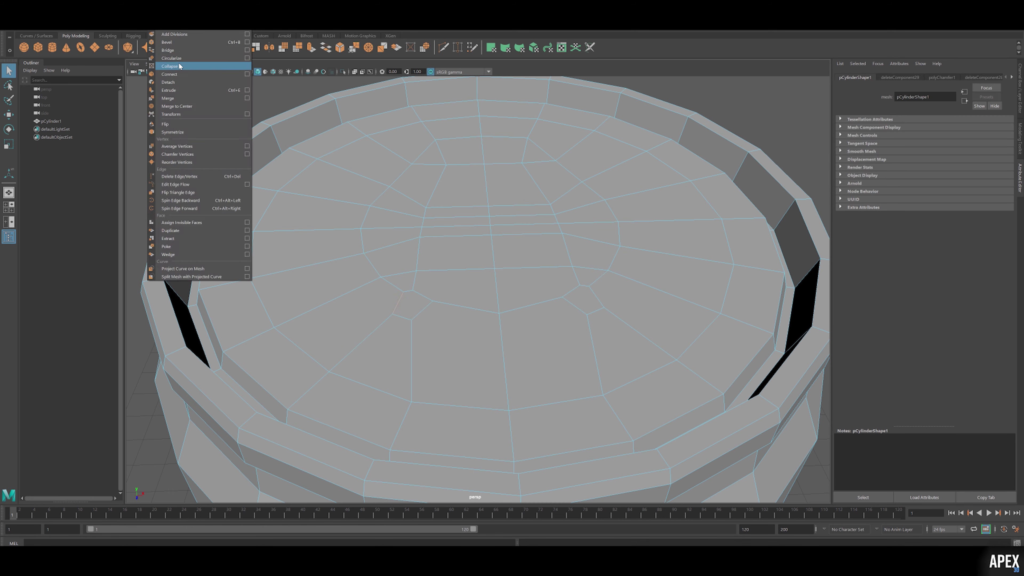
pyautogui.click(179, 66)
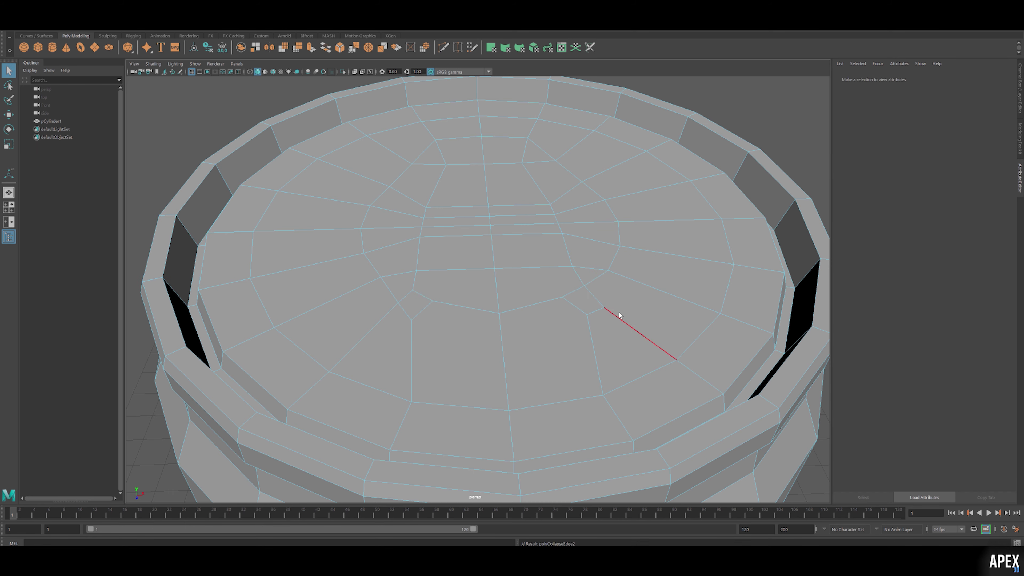
# Add a Multi-Cut edge across the cap from a face-on view.
pyautogui.keyDown('alt'); pyautogui.moveTo(618, 312); pyautogui.dragTo(432, 306); pyautogui.keyUp('alt')
pyautogui.scroll(3, 432, 306)
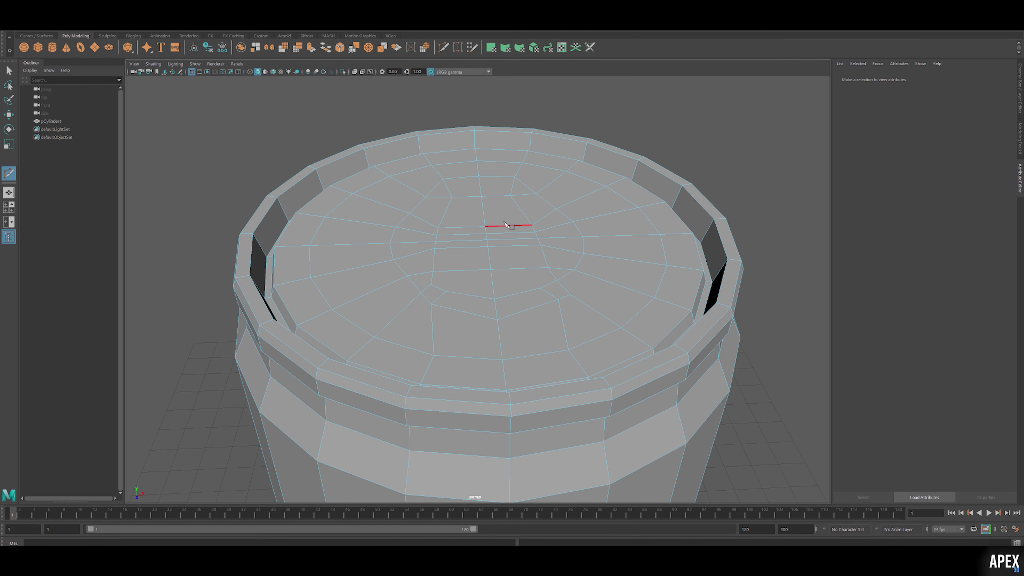
pyautogui.keyDown('alt'); pyautogui.moveTo(506, 224); pyautogui.dragTo(523, 282); pyautogui.keyUp('alt')
pyautogui.click(441, 302)
pyautogui.click(485, 298)
pyautogui.press('Return')
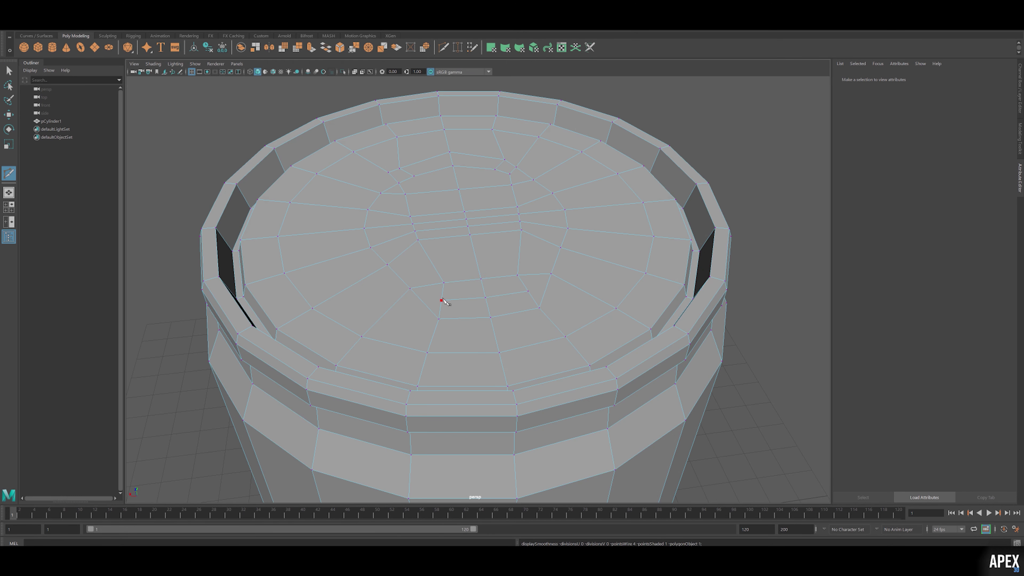
# Check the cylinder in smooth preview and cut another edge across the cap.
pyautogui.click(446, 297)
pyautogui.press('r')
pyautogui.press('3')
pyautogui.press('1')
pyautogui.click(442, 49)
pyautogui.click(496, 224)
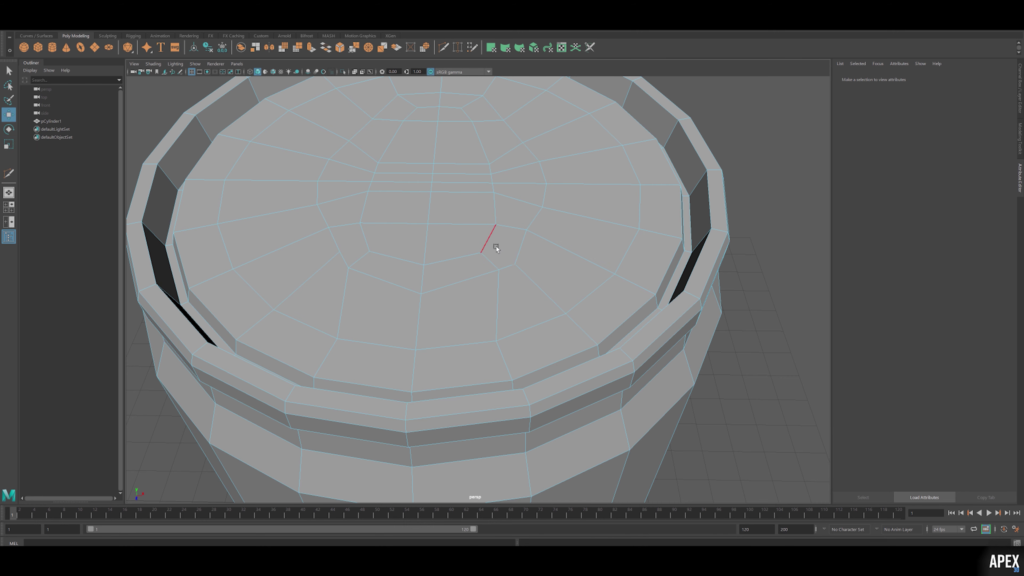
pyautogui.press('Return')
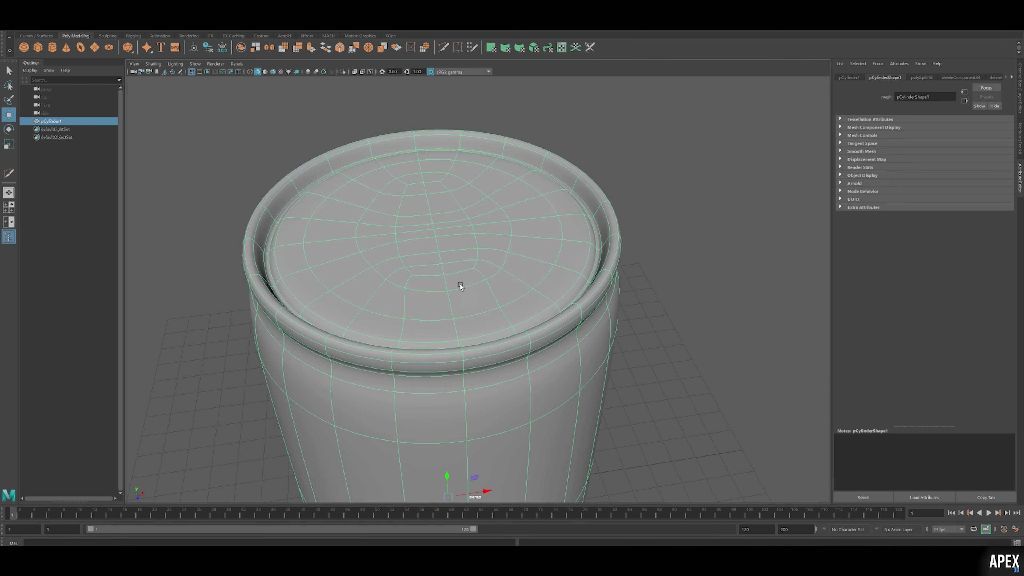
# Finish the cut, reselect the cylinder, and pull back to see the whole can.
pyautogui.scroll(5, 460, 284)
pyautogui.click(446, 272)
pyautogui.press('w')
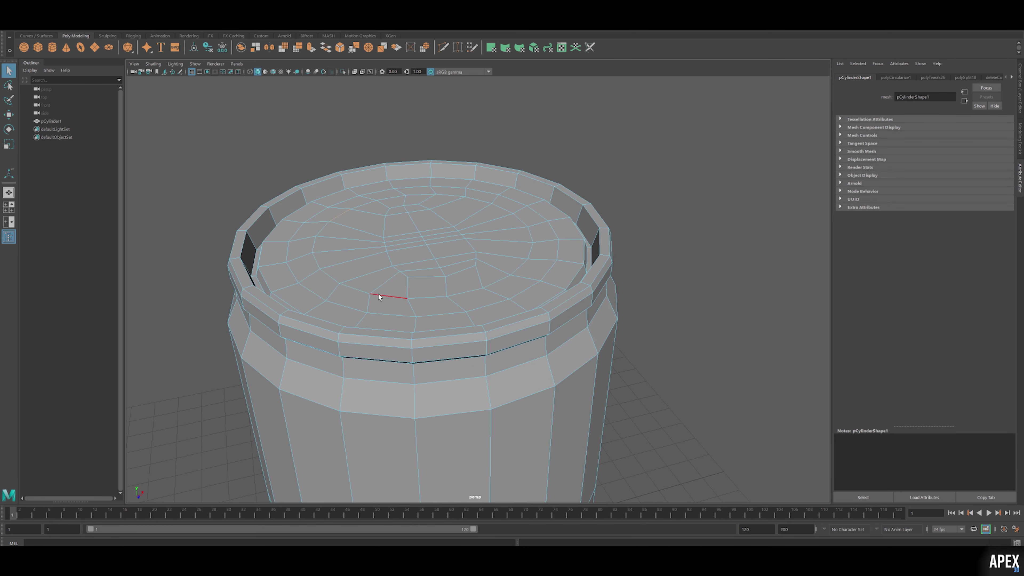
pyautogui.press('Return')
pyautogui.scroll(-3, 457, 262)
pyautogui.click(450, 274)
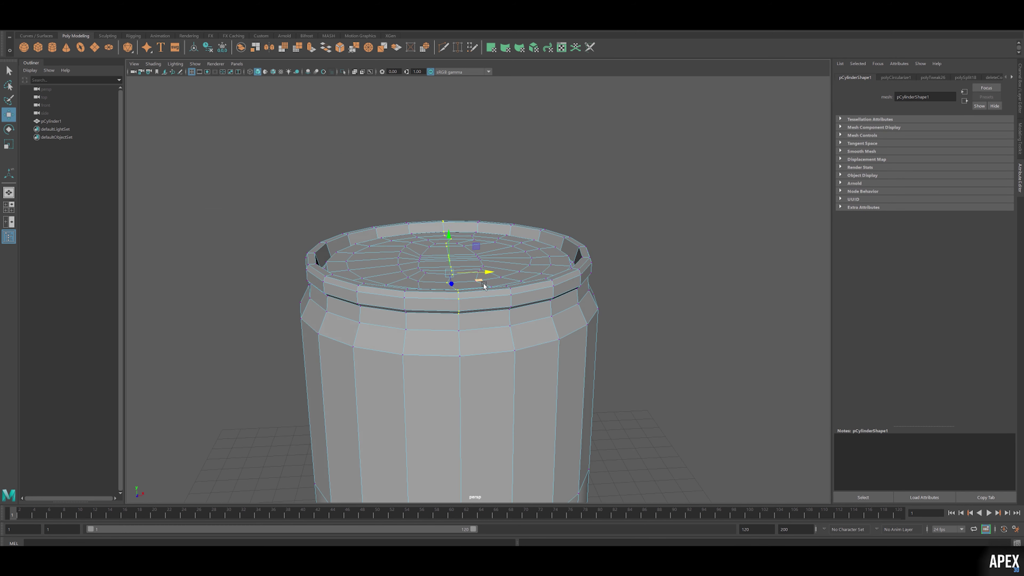
pyautogui.press('r')
pyautogui.moveTo(457, 240); pyautogui.dragTo(480, 226, button='right')
pyautogui.scroll(3, 473, 287)
# Check cap symmetry in the four-view layout, then select an edge on the lid rim.
pyautogui.press('space')
pyautogui.scroll(-3, 311, 112)
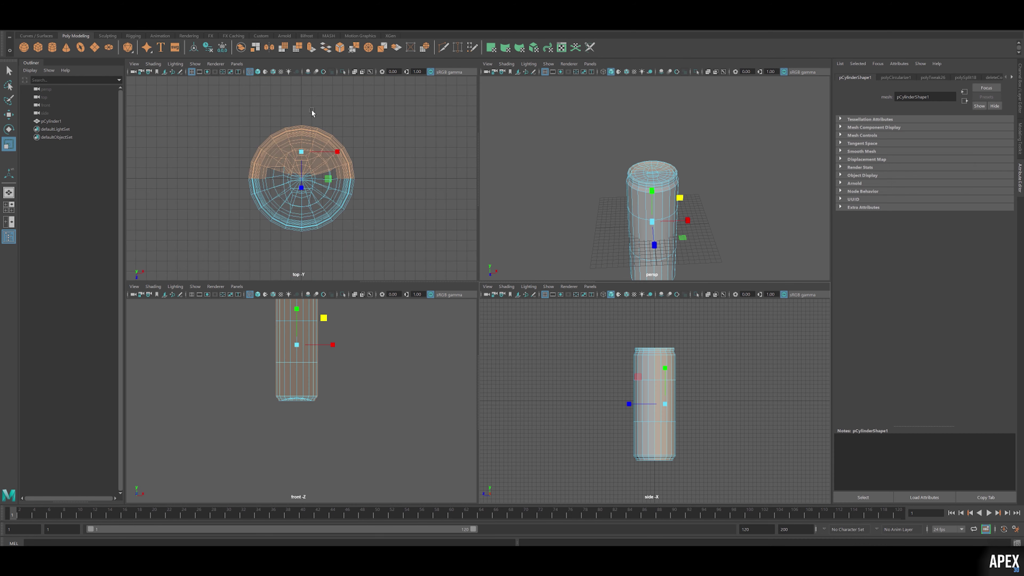
pyautogui.press('space')
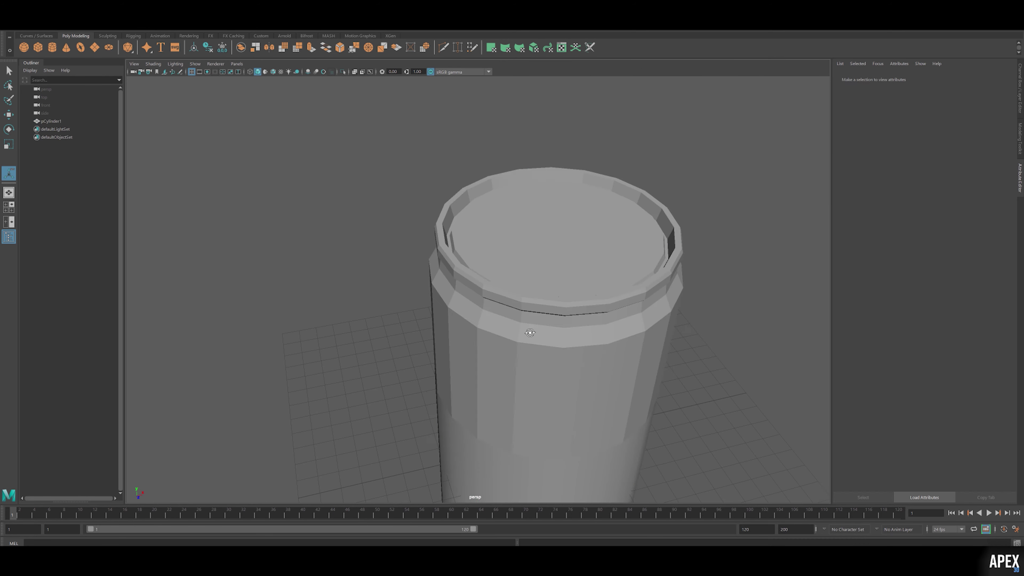
pyautogui.scroll(-3, 361, 278)
pyautogui.scroll(4, 438, 266)
pyautogui.click(439, 266)
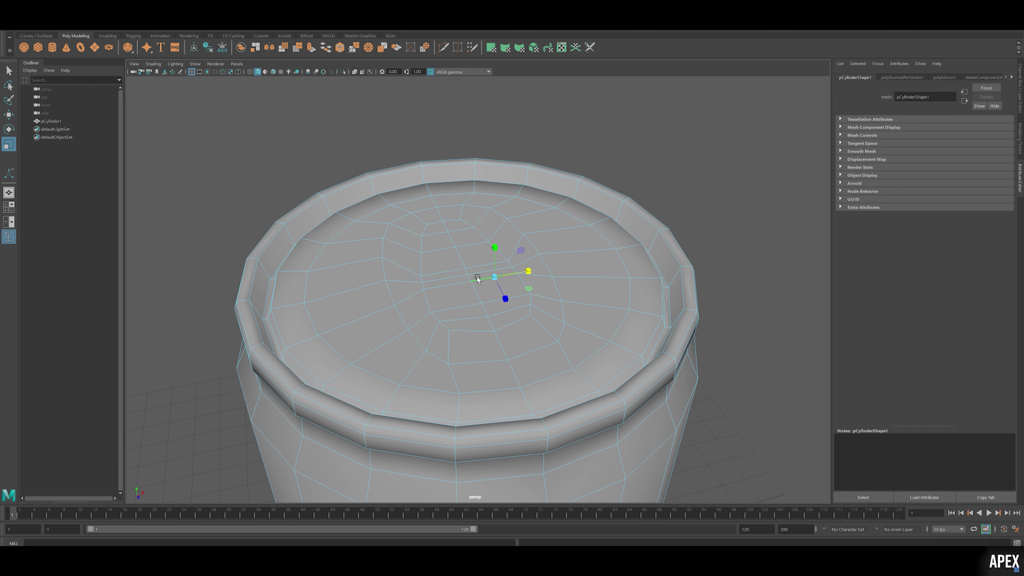
# Extrude the central lid faces twice and scale them to deepen the oval recess.
pyautogui.keyDown('alt'); pyautogui.moveTo(410, 360); pyautogui.dragTo(458, 289); pyautogui.keyUp('alt')
pyautogui.click(467, 245)
pyautogui.hotkey('ctrl', 'e')
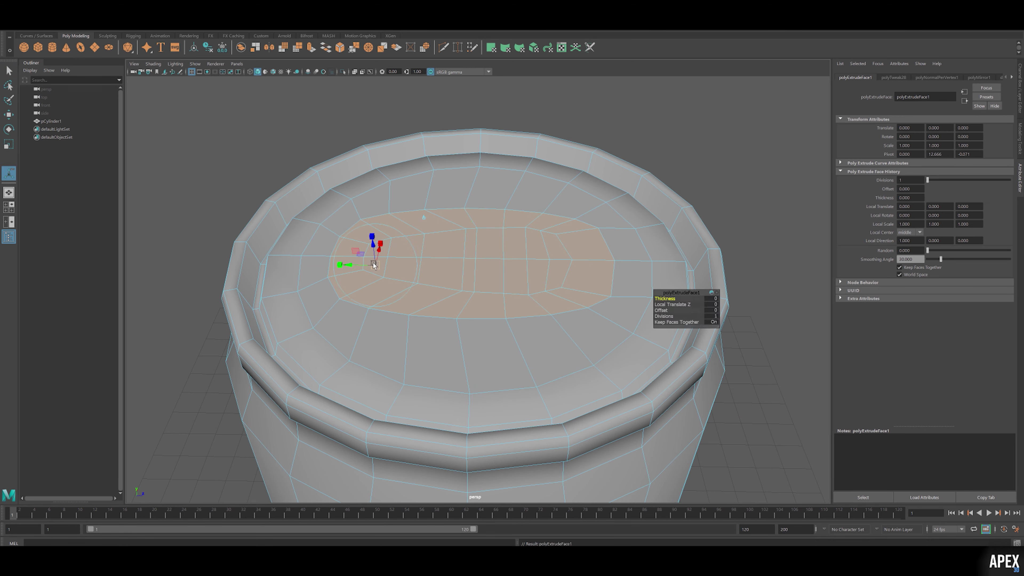
pyautogui.keyDown('alt'); pyautogui.moveTo(429, 240); pyautogui.dragTo(322, 297); pyautogui.keyUp('alt')
pyautogui.press('w')
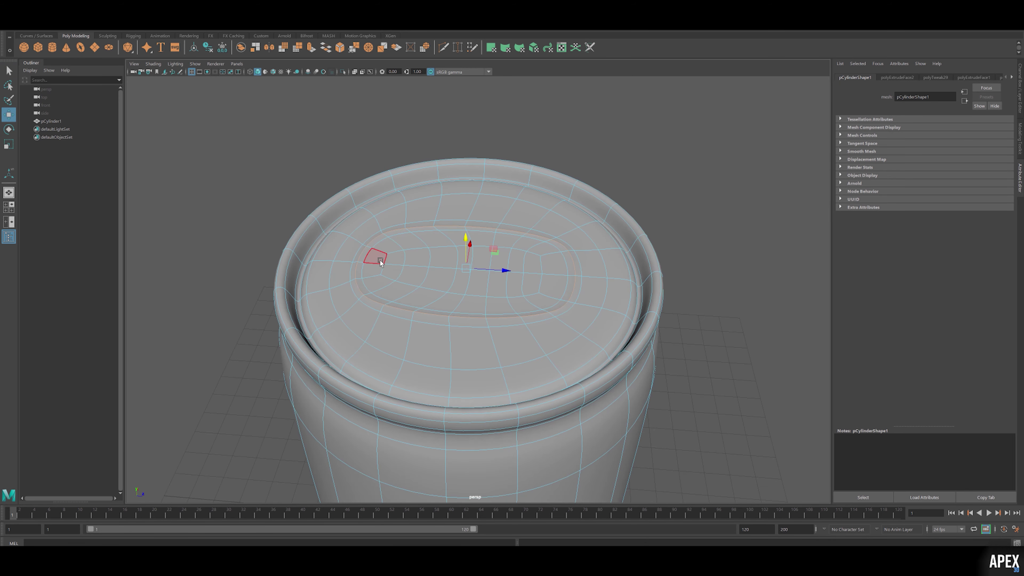
pyautogui.keyDown('alt'); pyautogui.moveTo(381, 260); pyautogui.dragTo(393, 307); pyautogui.keyUp('alt')
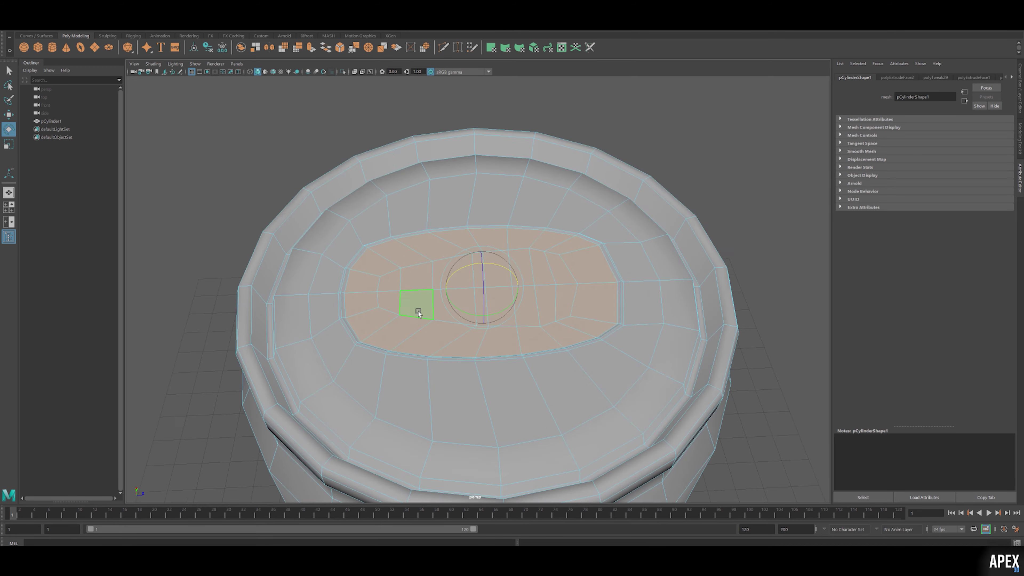
pyautogui.hotkey('ctrl', 'e')
pyautogui.keyDown('alt'); pyautogui.moveTo(468, 243); pyautogui.dragTo(499, 217); pyautogui.keyUp('alt')
pyautogui.scroll(-3, 499, 218)
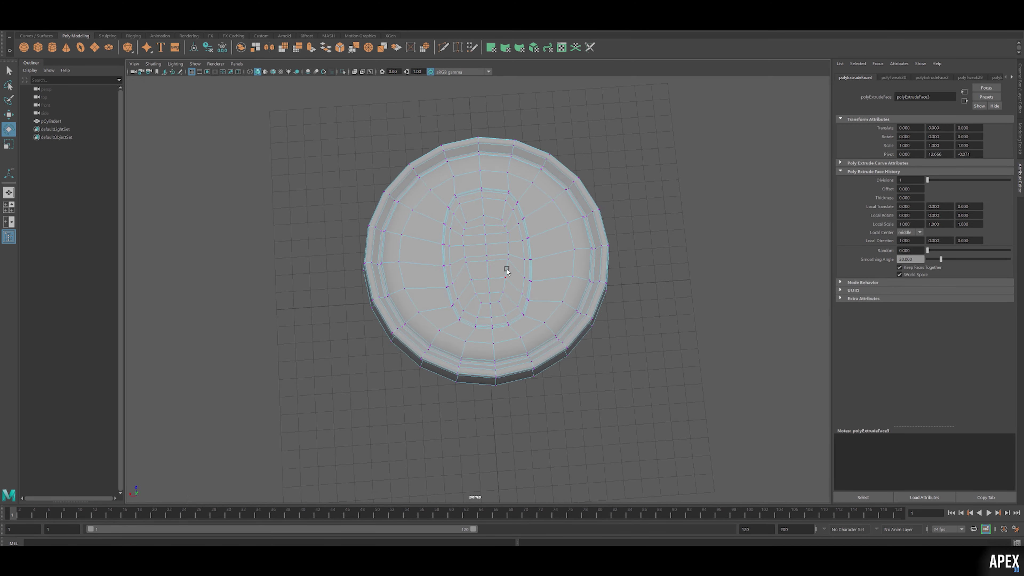
pyautogui.keyDown('alt'); pyautogui.moveTo(505, 269); pyautogui.dragTo(457, 297); pyautogui.keyUp('alt')
pyautogui.press('r')
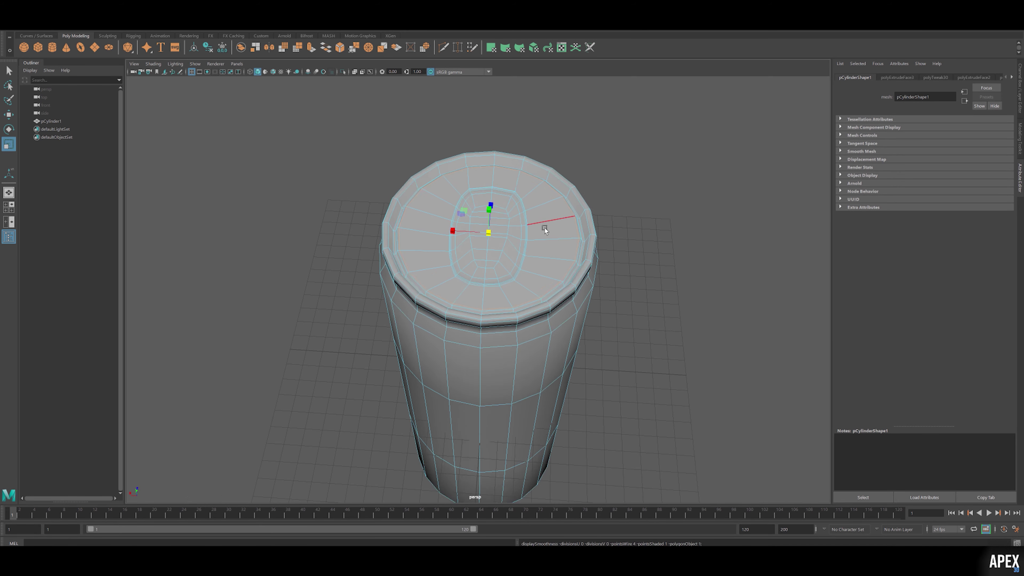
pyautogui.scroll(2, 516, 151)
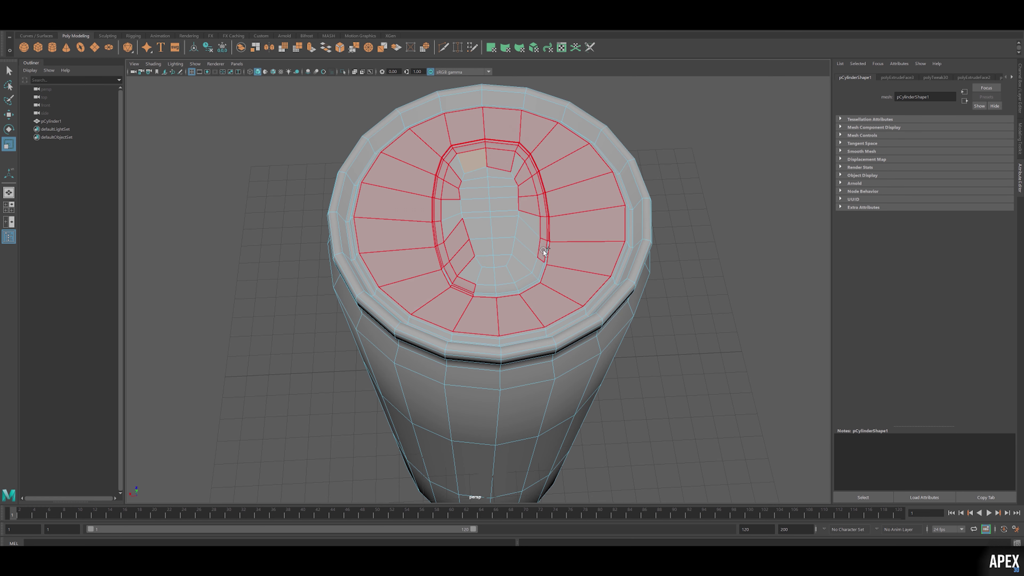
# Select the ring of rim faces and bevel them with Ctrl+B.
pyautogui.moveTo(437, 322); pyautogui.dragTo(636, 344)
pyautogui.scroll(5, 563, 302)
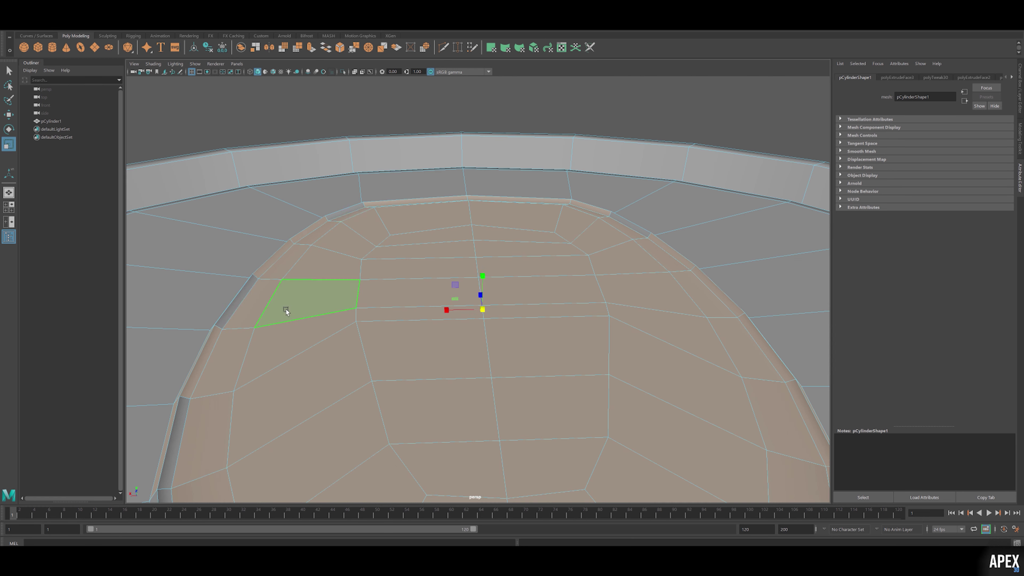
pyautogui.scroll(-5, 246, 311)
pyautogui.moveTo(307, 459)
pyautogui.keyDown('alt'); pyautogui.mouseDown()
pyautogui.moveTo(561, 241)
pyautogui.moveTo(440, 295)
pyautogui.mouseUp(); pyautogui.keyUp('alt')
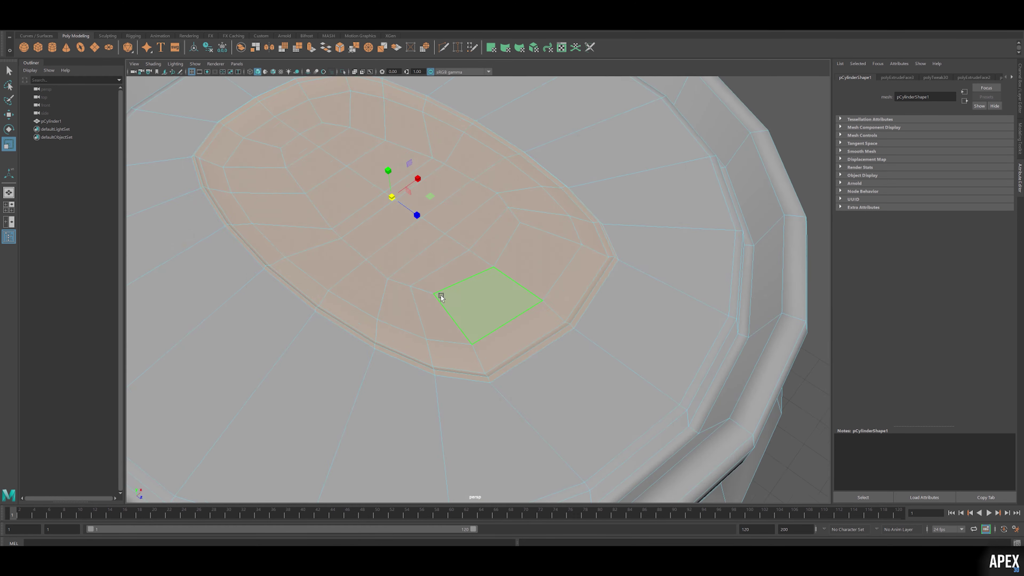
pyautogui.scroll(-5, 440, 295)
pyautogui.scroll(-4, 421, 281)
pyautogui.keyDown('alt'); pyautogui.moveTo(640, 267); pyautogui.dragTo(488, 290); pyautogui.keyUp('alt')
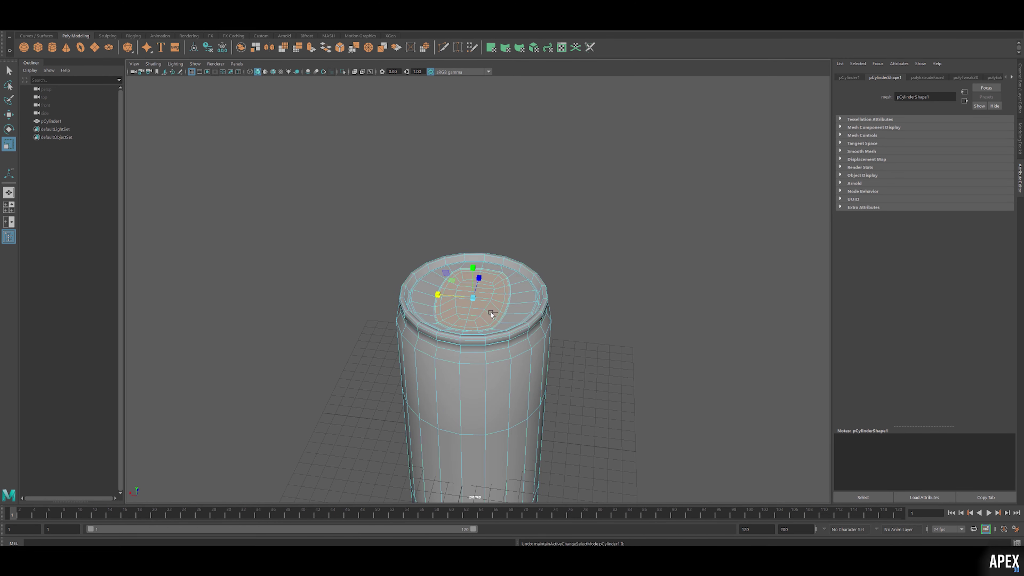
pyautogui.scroll(5, 381, 322)
pyautogui.hotkey('ctrl', 'b')
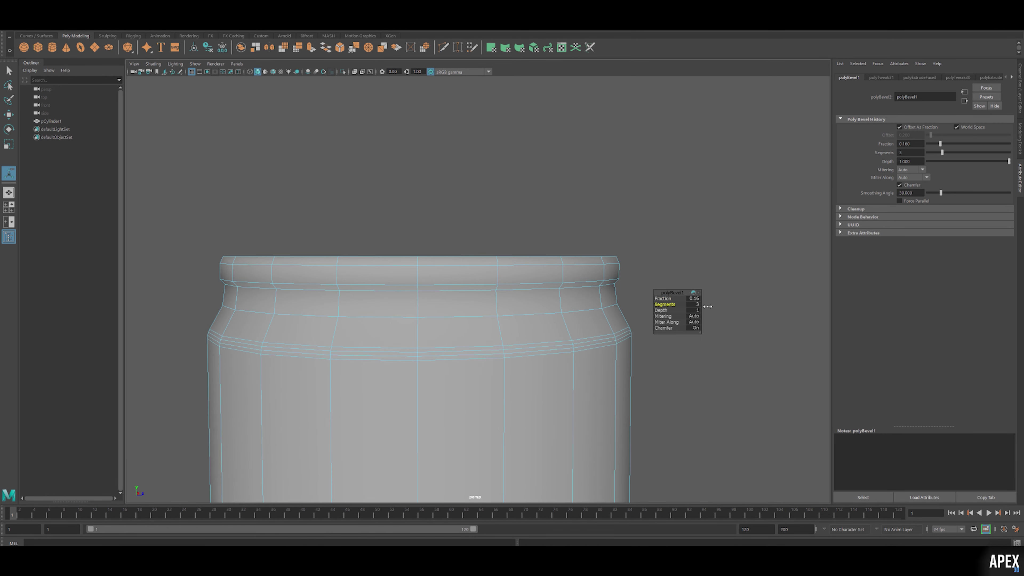
# Select the full edge loop around the can's rim.
pyautogui.doubleClick(396, 290)
pyautogui.scroll(5, 491, 213)
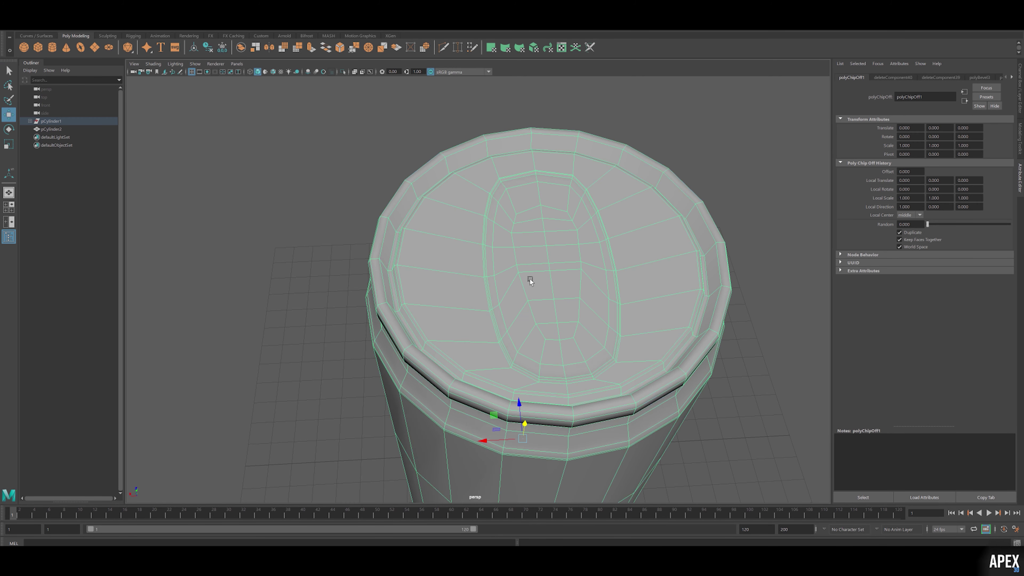
# Select the separated lid piece, inspect its edges, then select the can body polySurface1.
pyautogui.click(67, 138)
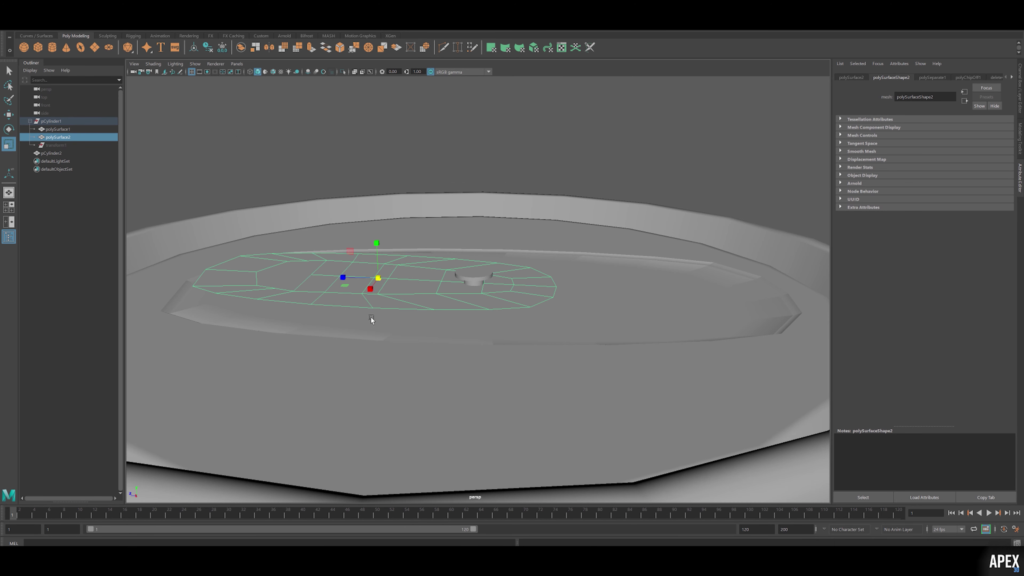
pyautogui.moveTo(478, 295); pyautogui.dragTo(475, 278, button='right')
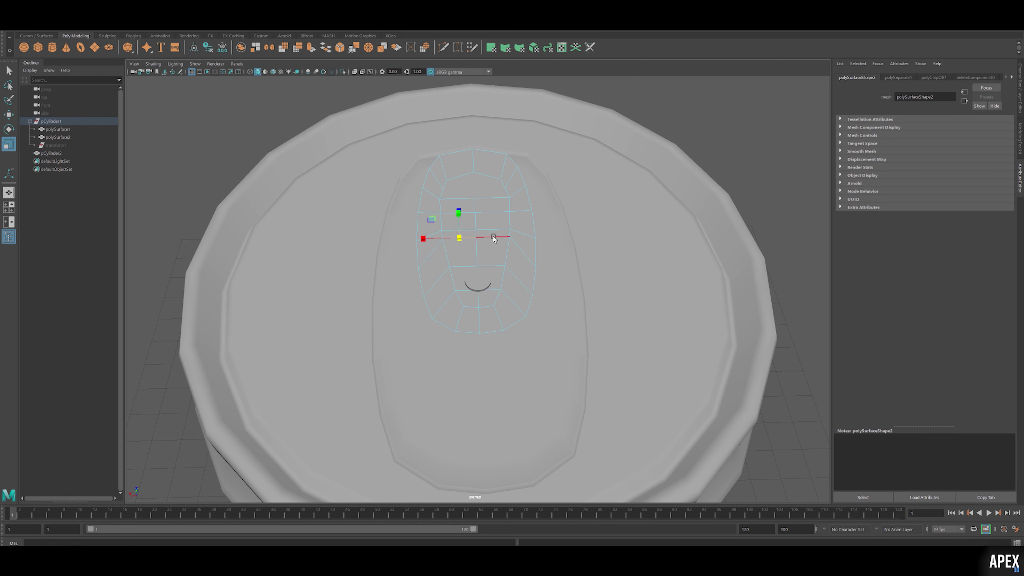
pyautogui.moveTo(493, 236)
pyautogui.keyDown('alt'); pyautogui.mouseDown()
pyautogui.moveTo(446, 281)
pyautogui.moveTo(368, 239)
pyautogui.moveTo(530, 329)
pyautogui.mouseUp(); pyautogui.keyUp('alt')
pyautogui.press('F8')
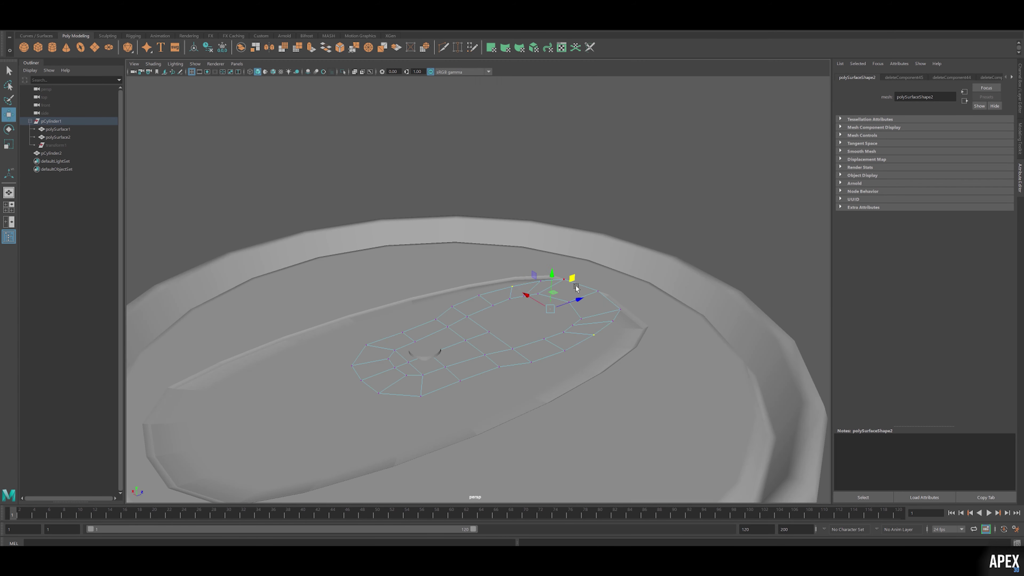
pyautogui.click(529, 330)
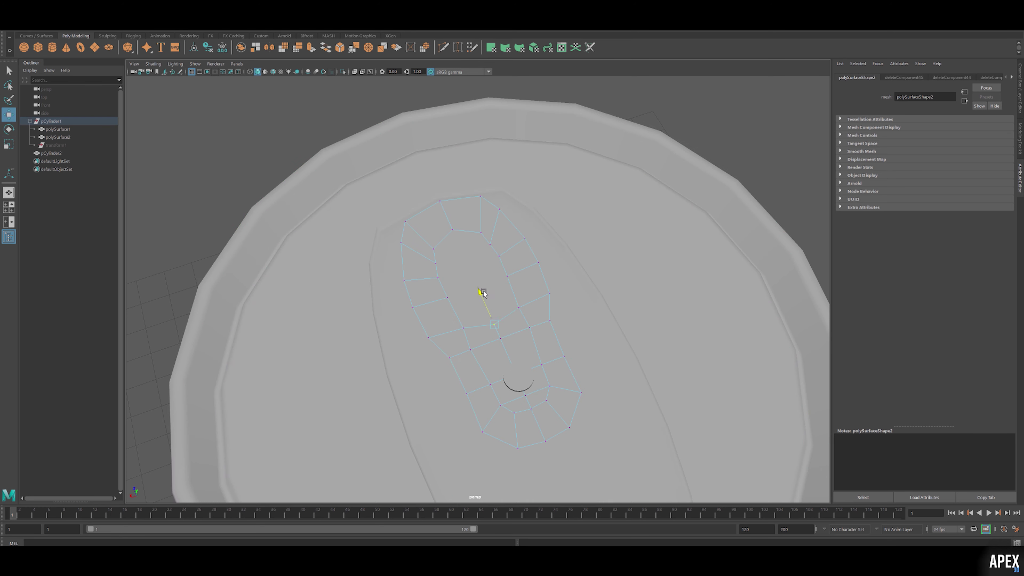
pyautogui.keyDown('alt'); pyautogui.moveTo(484, 293); pyautogui.dragTo(420, 414); pyautogui.keyUp('alt')
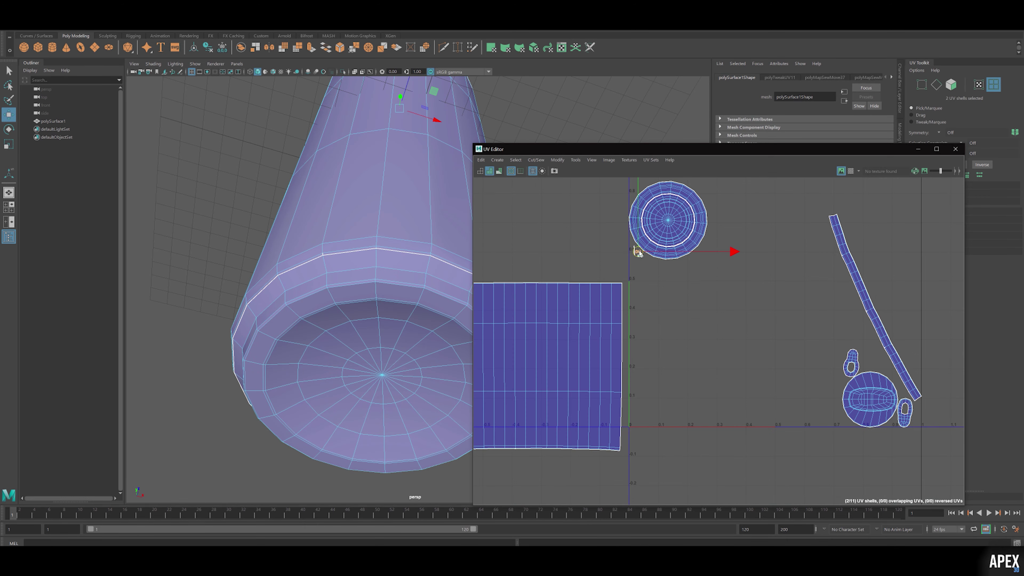
# Straighten the side-strip UV shell, distribute its UVs evenly along V, and select its upper part.
pyautogui.moveTo(552, 336); pyautogui.dragTo(595, 543, button='right')
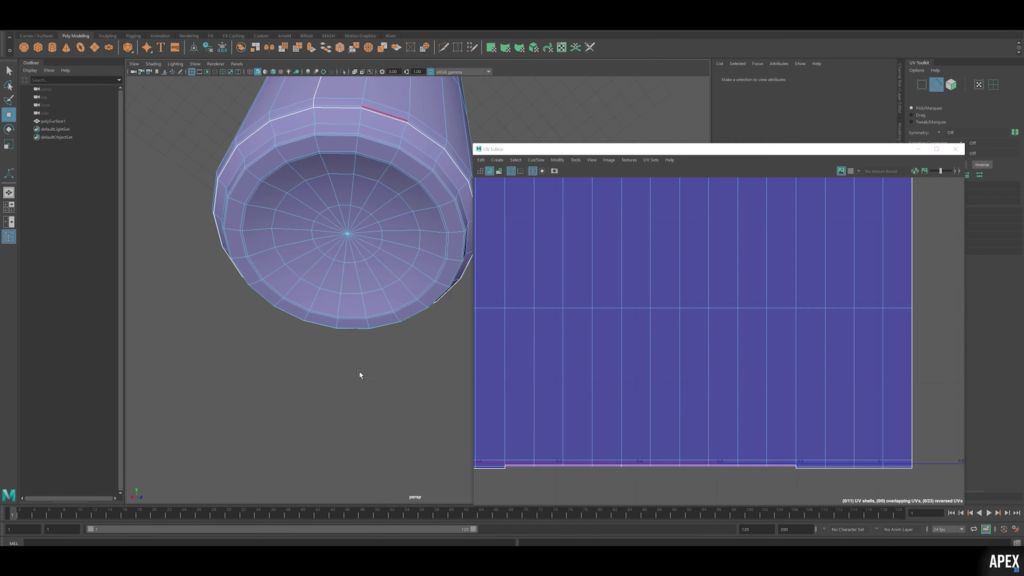
pyautogui.scroll(-1, 984, 282)
pyautogui.click(987, 326)
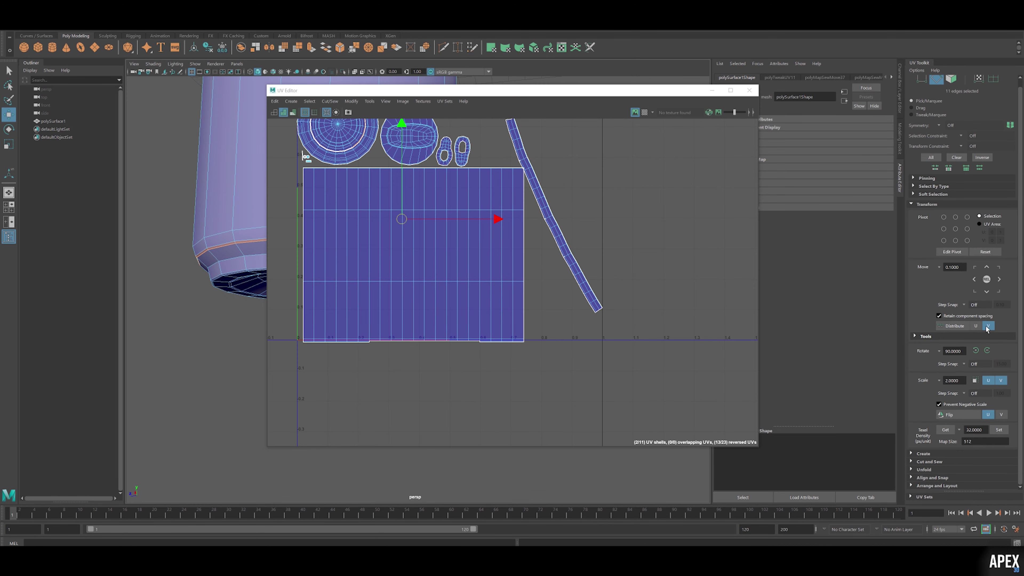
pyautogui.scroll(1, 945, 440)
pyautogui.scroll(2, 543, 279)
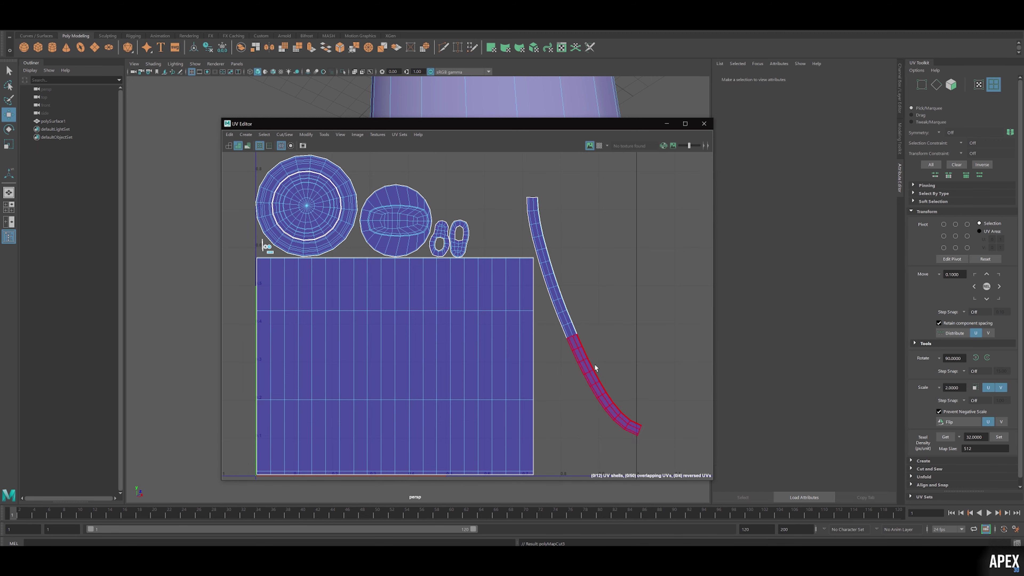
pyautogui.click(559, 288)
pyautogui.moveTo(558, 287); pyautogui.dragTo(535, 279, button='right')
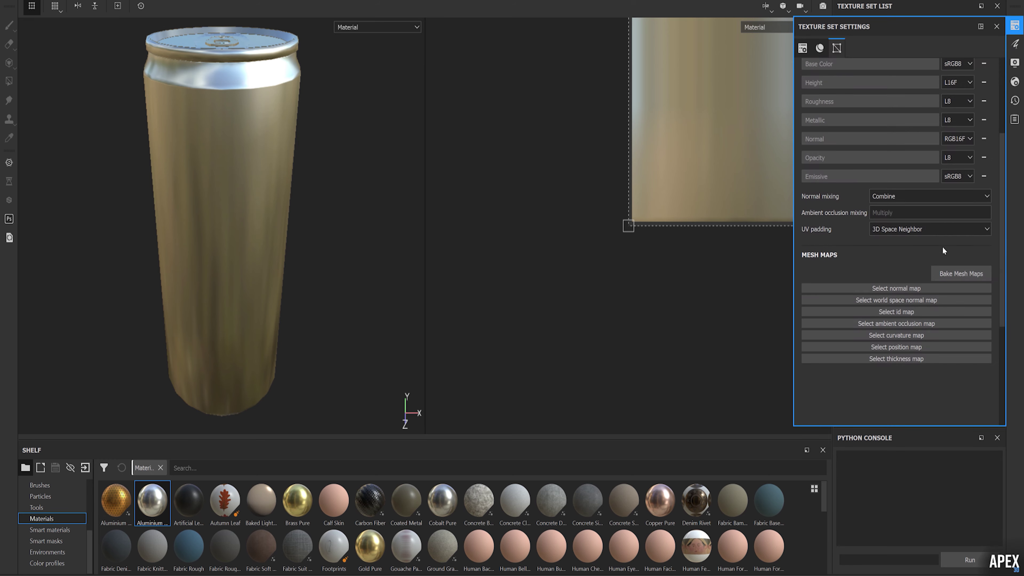
# Bake the can's mesh maps in Substance Painter.
pyautogui.click(961, 273)
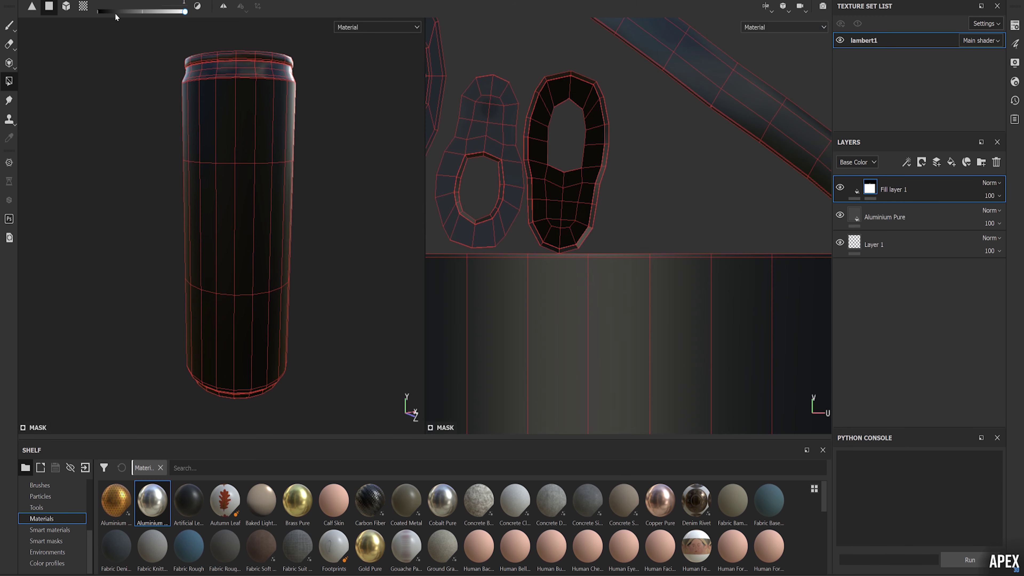
pyautogui.scroll(-3, 719, 224)
pyautogui.scroll(-5, 484, 151)
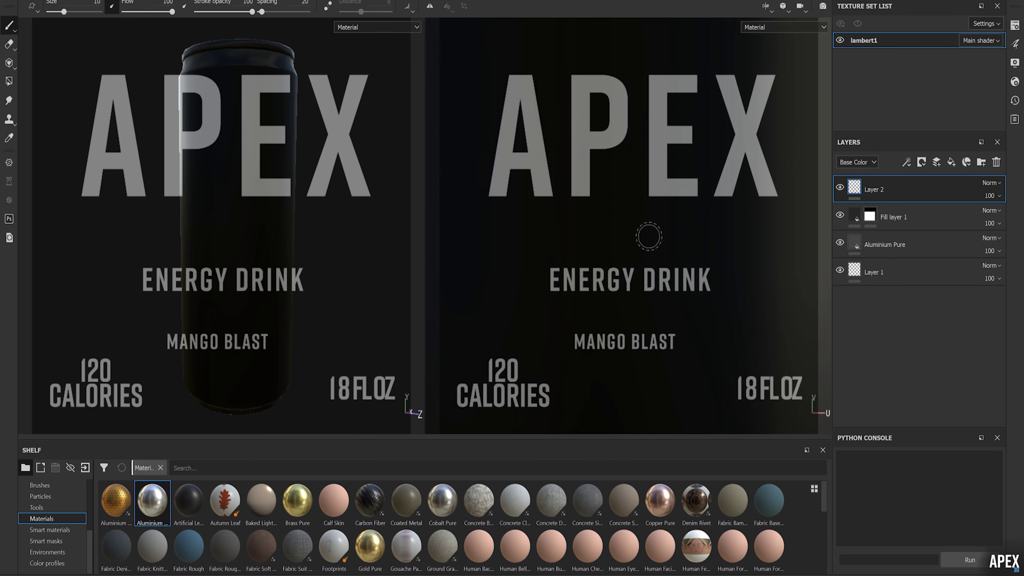
# Paint the APEX, ENERGY DRINK, MANGO BLAST and 18 FL OZ label text onto the black can.
pyautogui.press('shift')
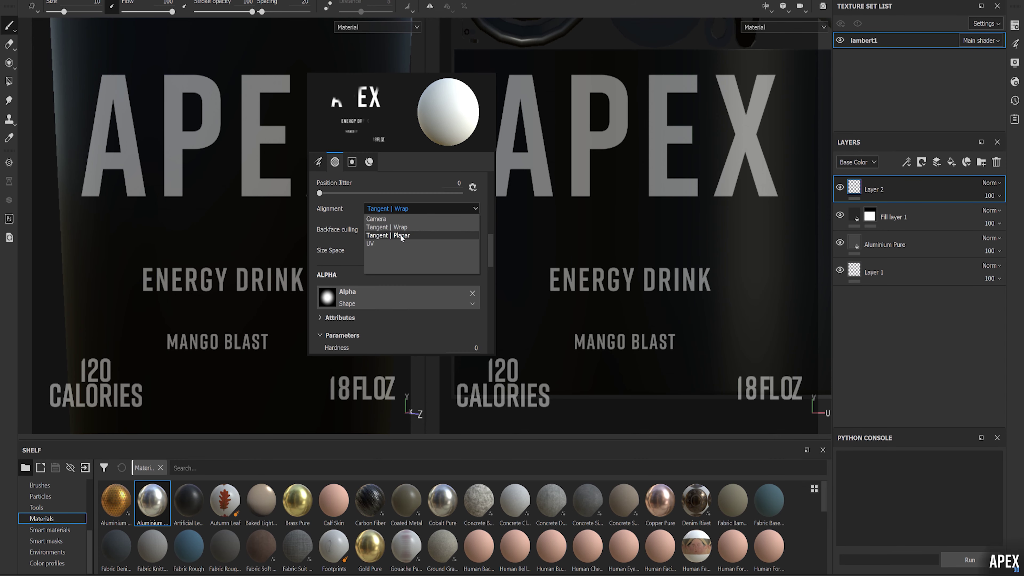
pyautogui.keyDown('shift'); pyautogui.moveTo(274, 240); pyautogui.dragTo(349, 361, button='right'); pyautogui.keyUp('shift')
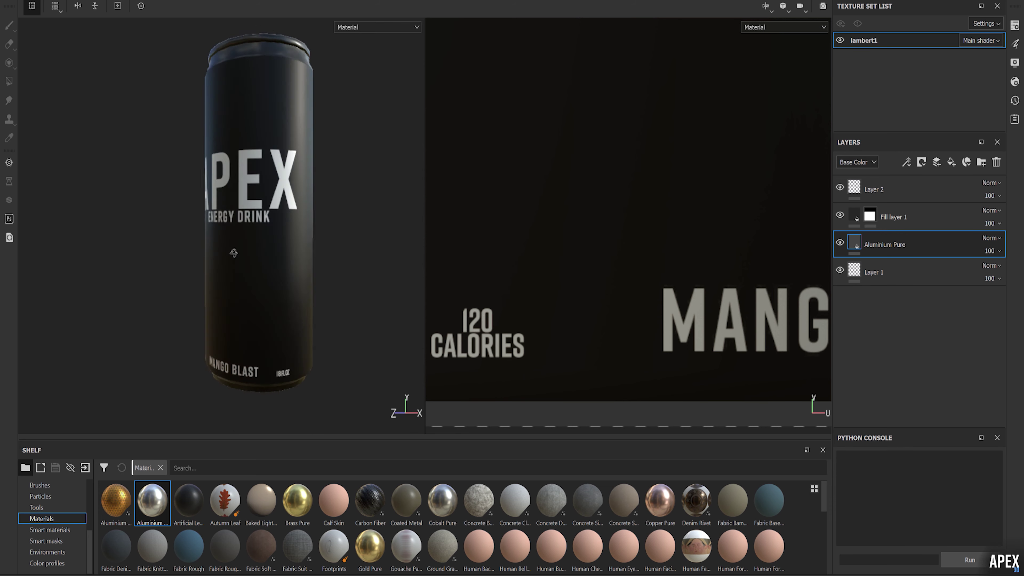
# Remove the black fill layer's empty filter and set its Hexagon Double pattern tiling to 7.
pyautogui.keyDown('alt'); pyautogui.moveTo(234, 253); pyautogui.dragTo(209, 258); pyautogui.keyUp('alt')
pyautogui.click(926, 217)
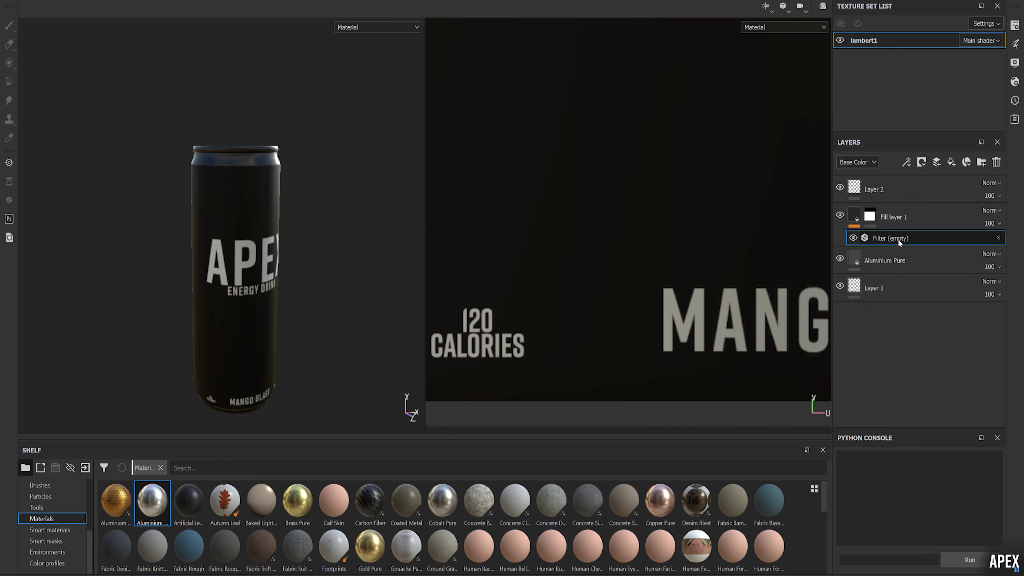
pyautogui.press('Delete')
pyautogui.scroll(-5, 712, 383)
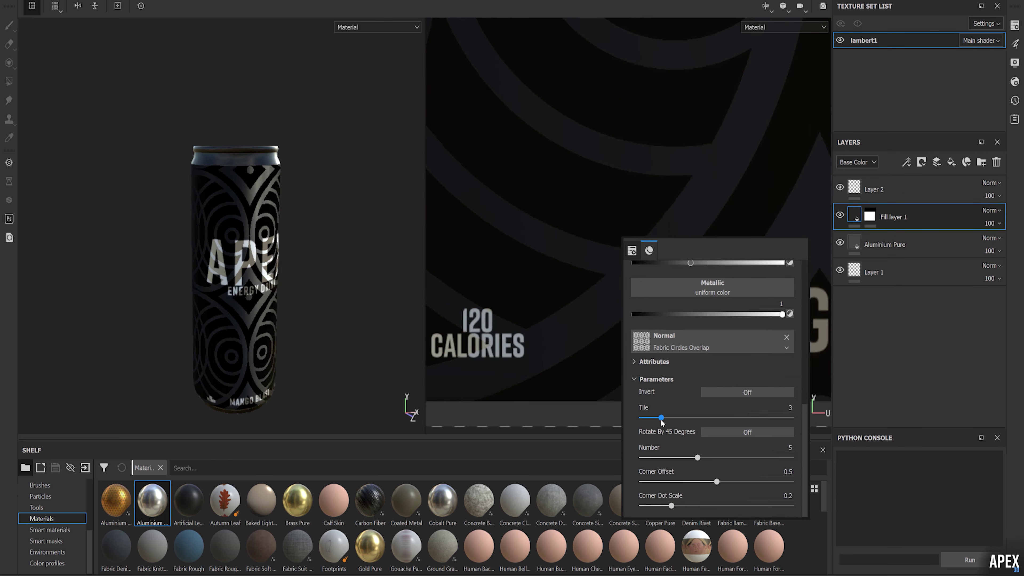
pyautogui.moveTo(701, 457)
pyautogui.mouseDown()
pyautogui.moveTo(736, 460)
pyautogui.moveTo(642, 457)
pyautogui.mouseUp()
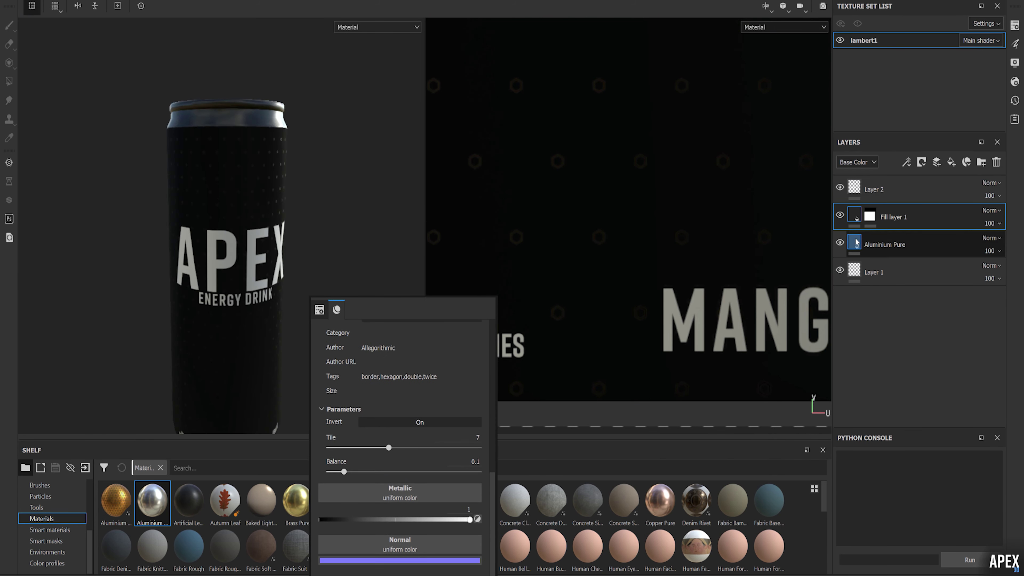
# Add a fill layer with a black mask and switch the viewport to 3D only.
pyautogui.click(950, 162)
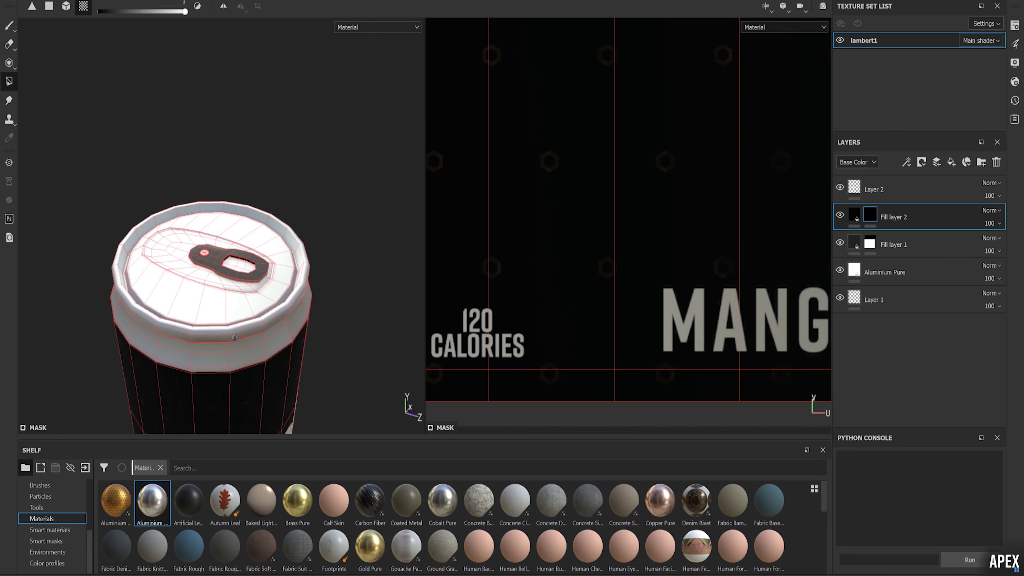
pyautogui.click(766, 6)
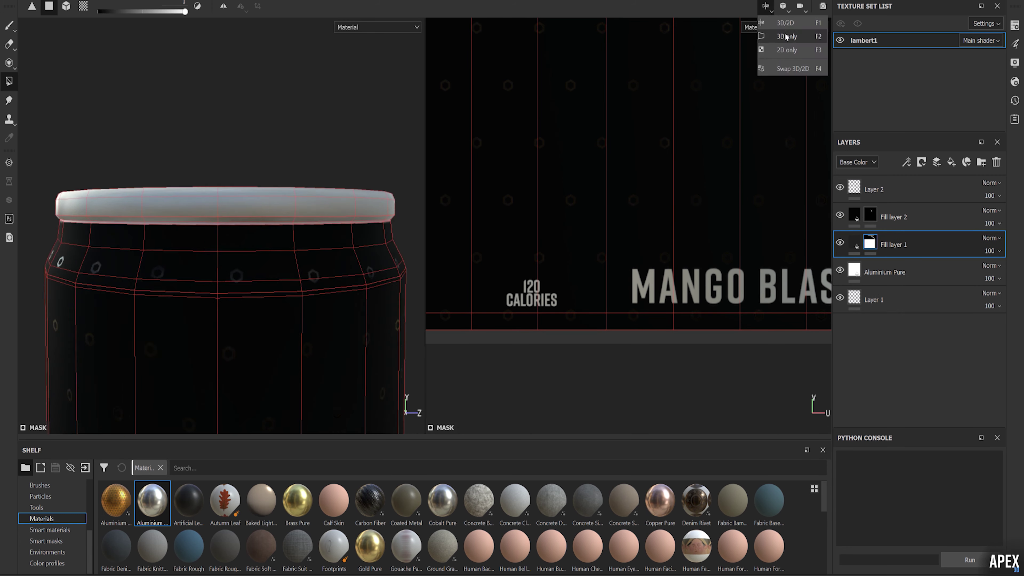
pyautogui.click(786, 37)
# Orbit close around the can to inspect the lid and underside.
pyautogui.keyDown('alt'); pyautogui.moveTo(449, 231); pyautogui.dragTo(100, 272); pyautogui.keyUp('alt')
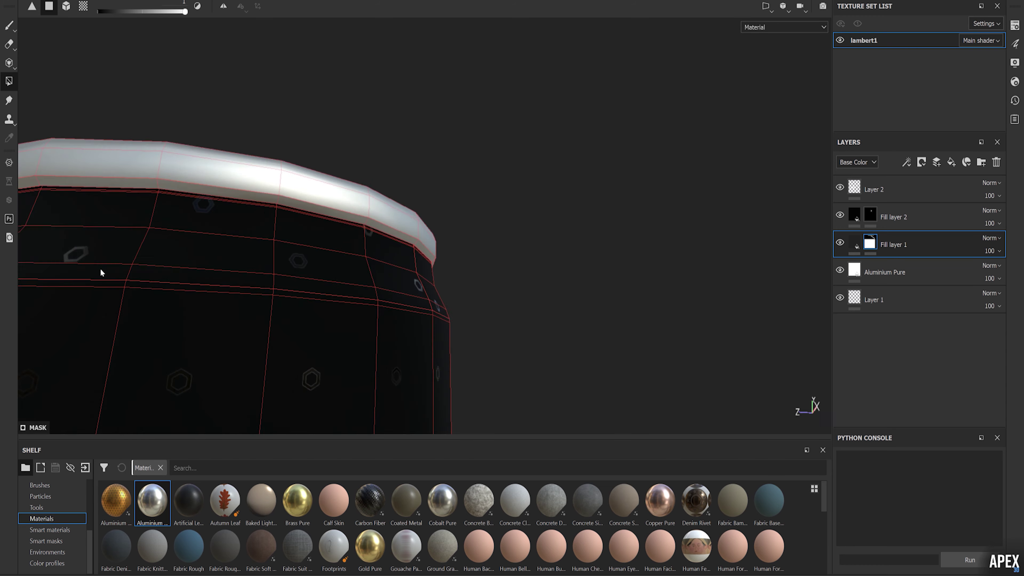
pyautogui.scroll(-5, 101, 273)
pyautogui.moveTo(434, 247)
pyautogui.keyDown('alt'); pyautogui.mouseDown()
pyautogui.moveTo(409, 110)
pyautogui.moveTo(264, 172)
pyautogui.moveTo(173, 11)
pyautogui.mouseUp(); pyautogui.keyUp('alt')
# Orbit back to a front view of the finished black APEX can.
pyautogui.moveTo(385, 216)
pyautogui.keyDown('alt'); pyautogui.mouseDown()
pyautogui.moveTo(392, 132)
pyautogui.moveTo(375, 348)
pyautogui.moveTo(609, 242)
pyautogui.mouseUp(); pyautogui.keyUp('alt')
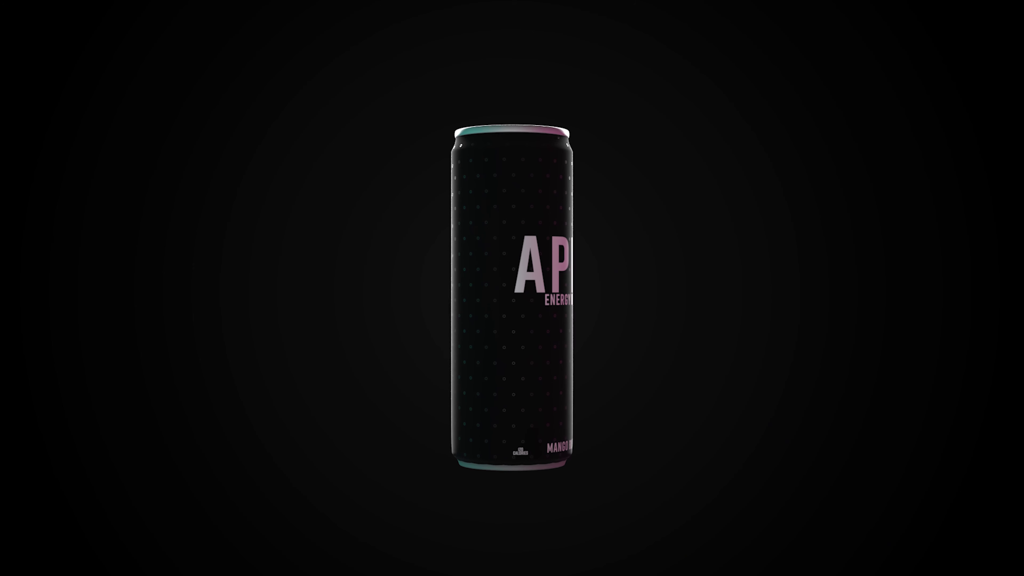